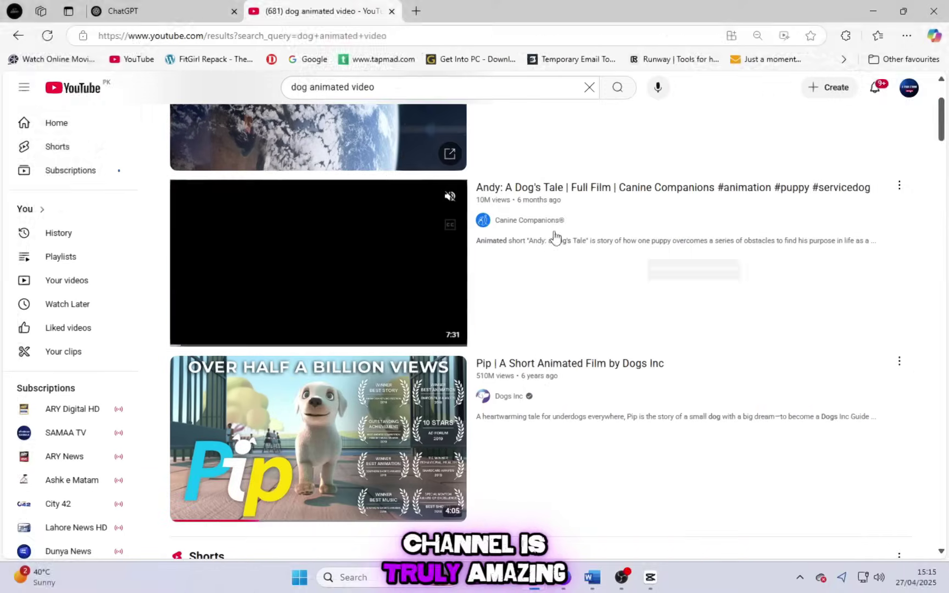
# Step: Open the Andy: A Dog's Tale video and browse example dog animations
pyautogui.click(562, 187)
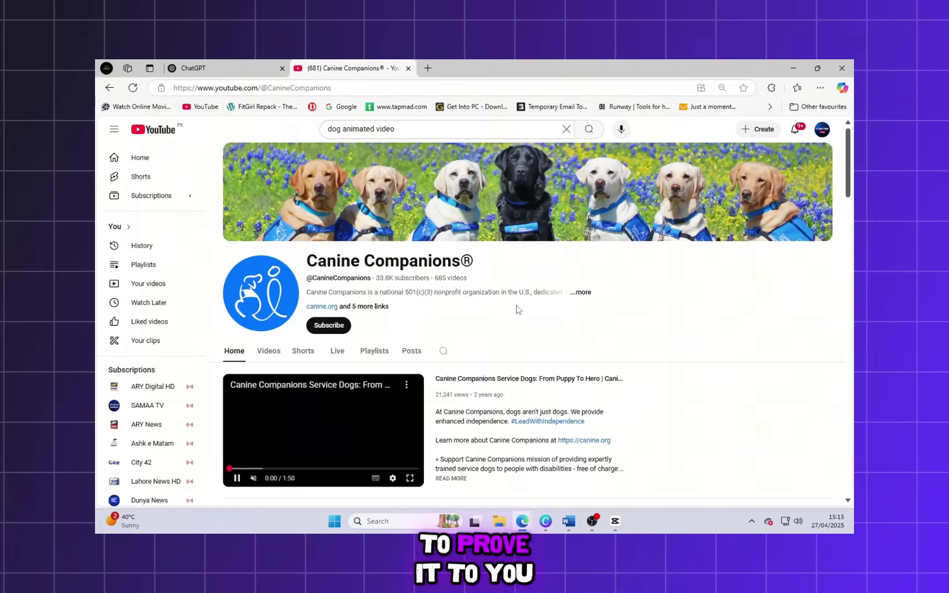
pyautogui.scroll(-5, 340, 414)
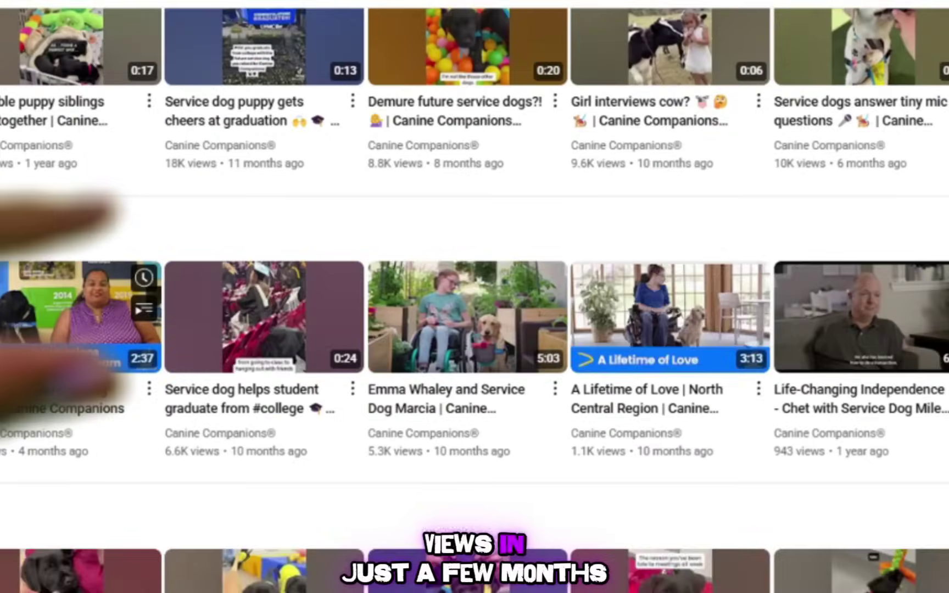
pyautogui.scroll(6, 474, 296)
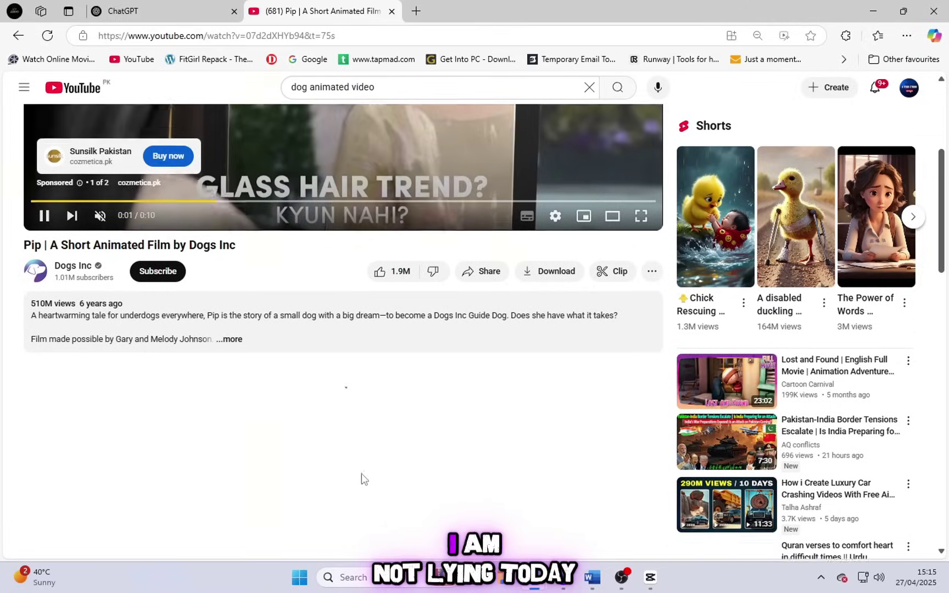
pyautogui.scroll(-1, 113, 290)
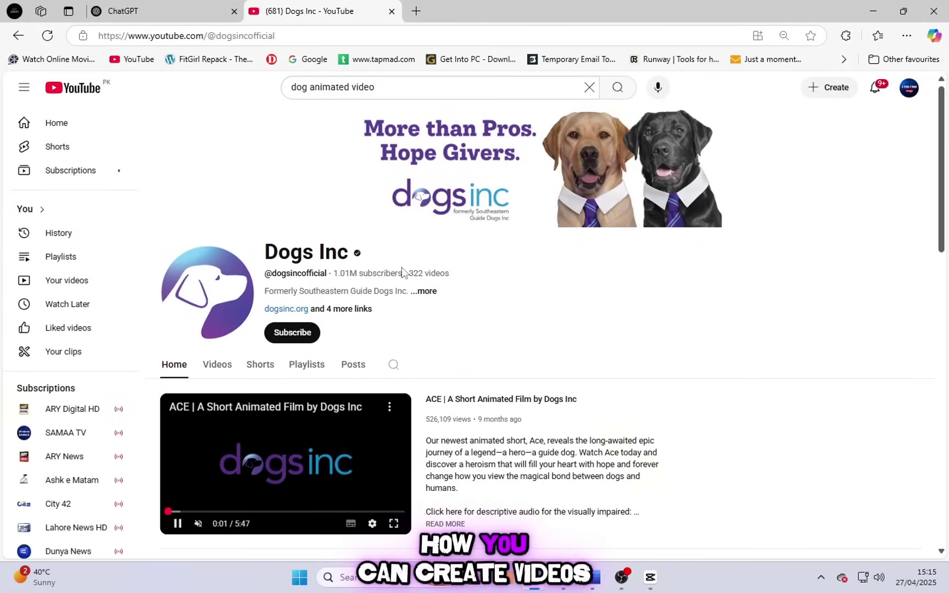
# Step: Select the Dogs Inc 322 videos count, then the Pip video's view count and upload date
pyautogui.moveTo(407, 273); pyautogui.dragTo(481, 273)
pyautogui.click(716, 322)
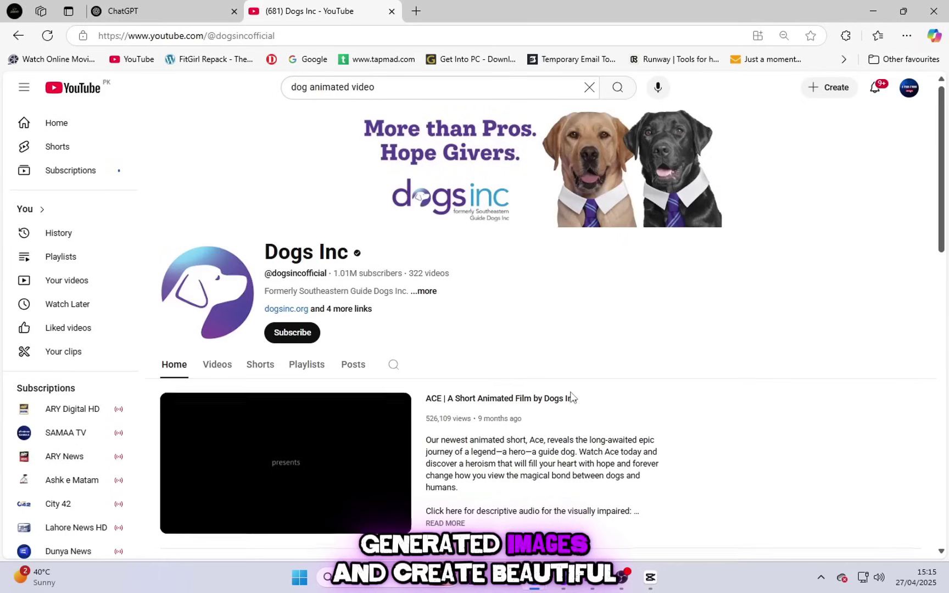
pyautogui.scroll(-9, 397, 359)
pyautogui.scroll(2, 396, 359)
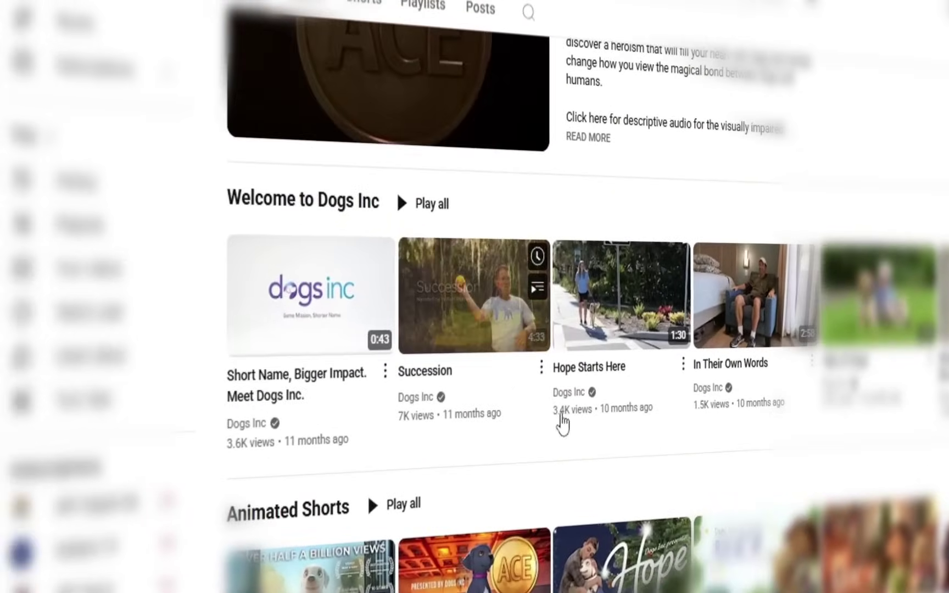
pyautogui.scroll(-3, 418, 366)
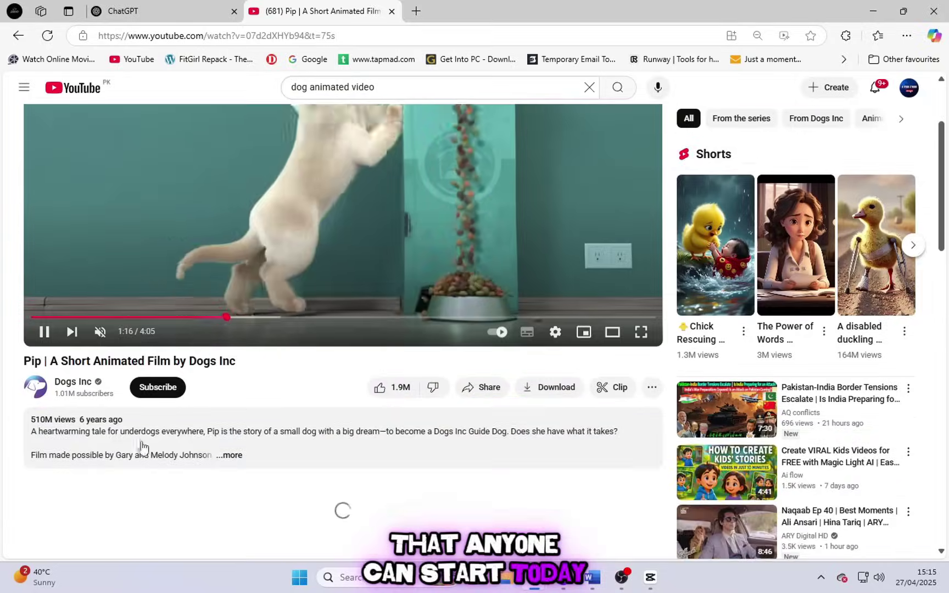
pyautogui.tripleClick(142, 424)
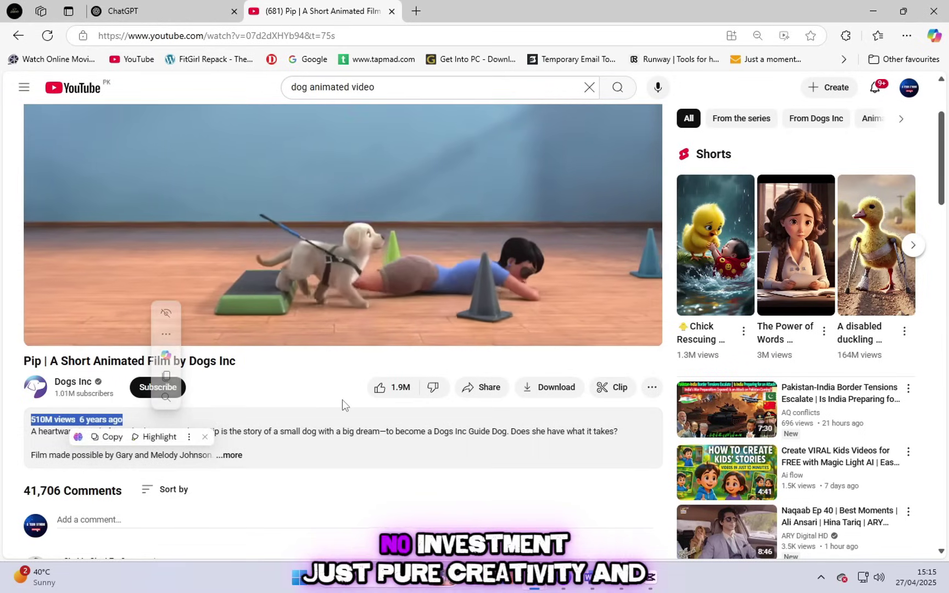
# Step: Return to the dog animated video search results and scroll to the dog Shorts row
pyautogui.scroll(2, 346, 395)
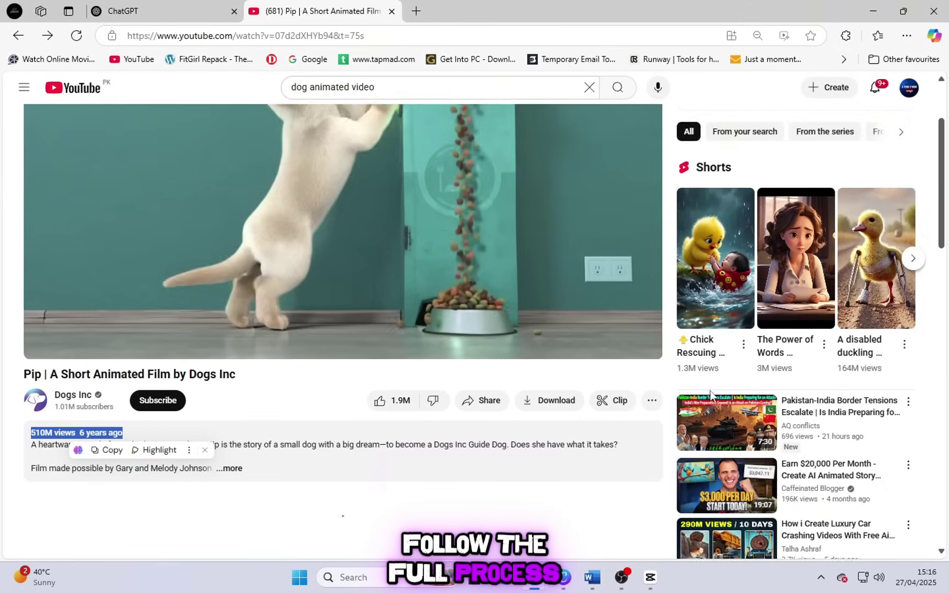
pyautogui.scroll(-5, 463, 391)
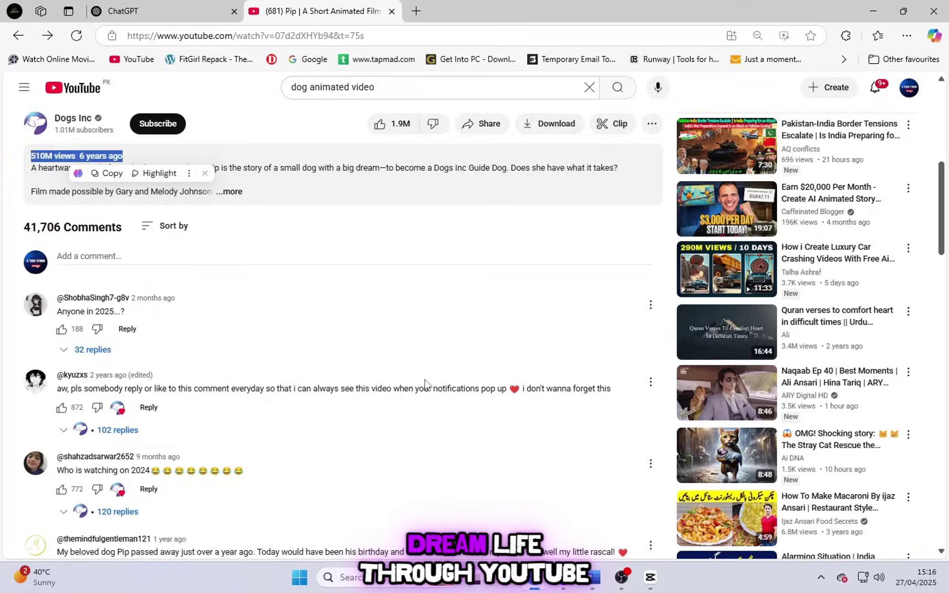
pyautogui.scroll(-1, 425, 379)
pyautogui.scroll(8, 171, 237)
pyautogui.click(19, 35)
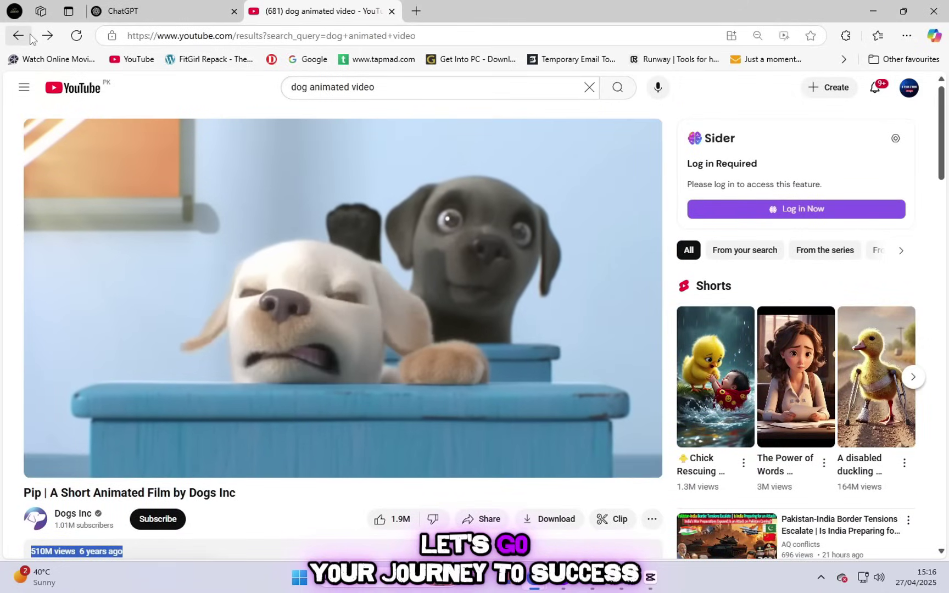
pyautogui.scroll(-4, 473, 386)
pyautogui.scroll(-3, 473, 386)
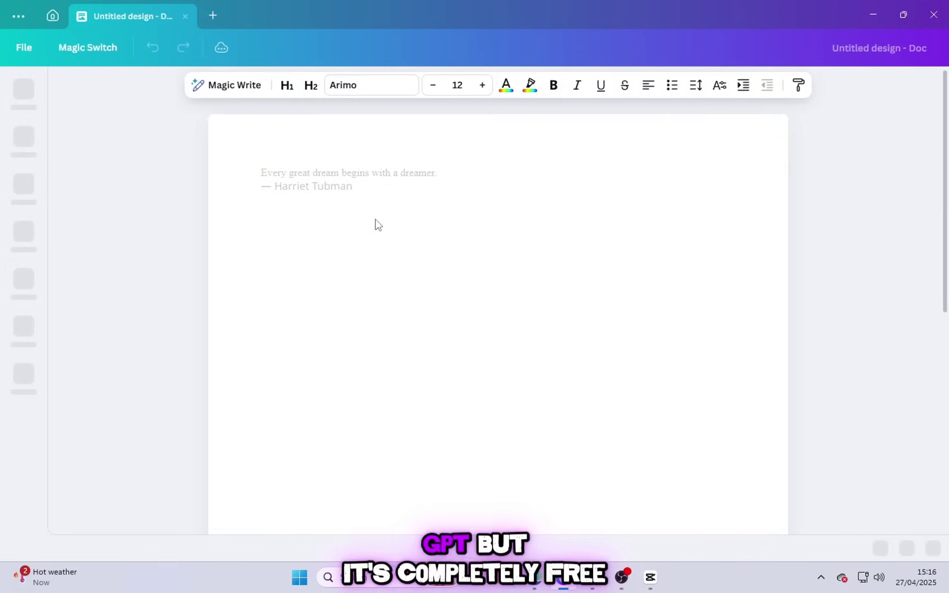
# Step: Paste the school-themed Pixar-quality dog character prompt into Magic Write and generate it
pyautogui.click(218, 88)
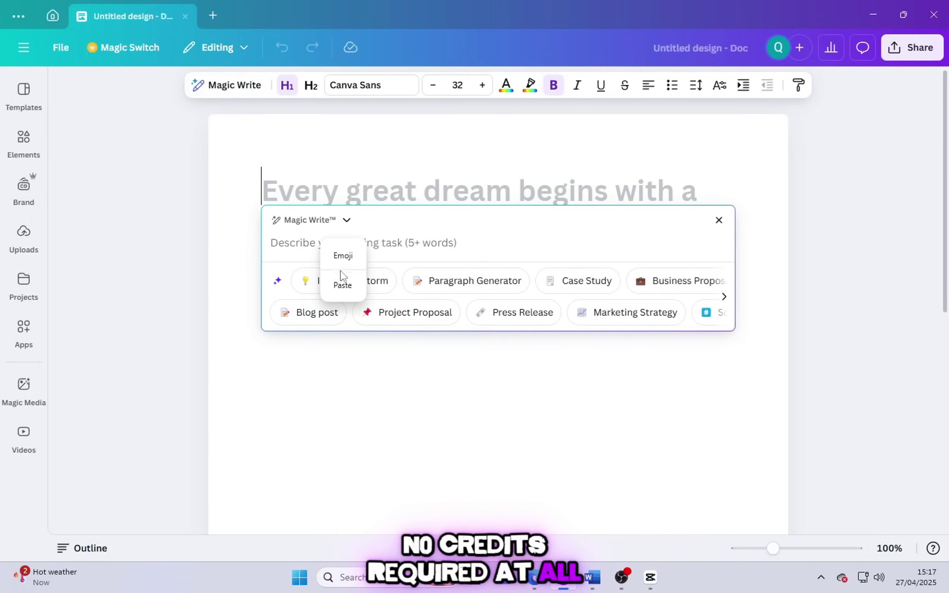
pyautogui.click(342, 285)
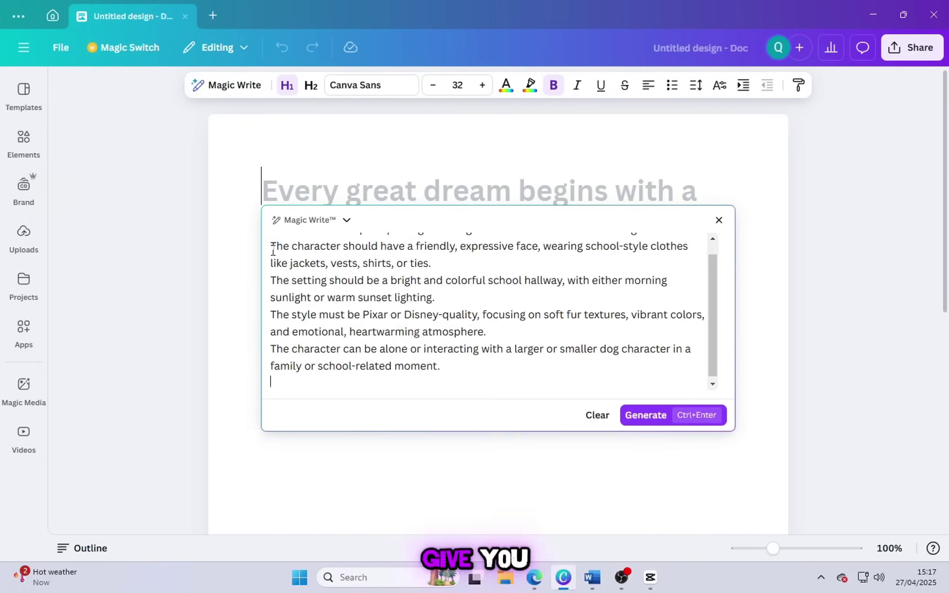
pyautogui.scroll(1, 336, 258)
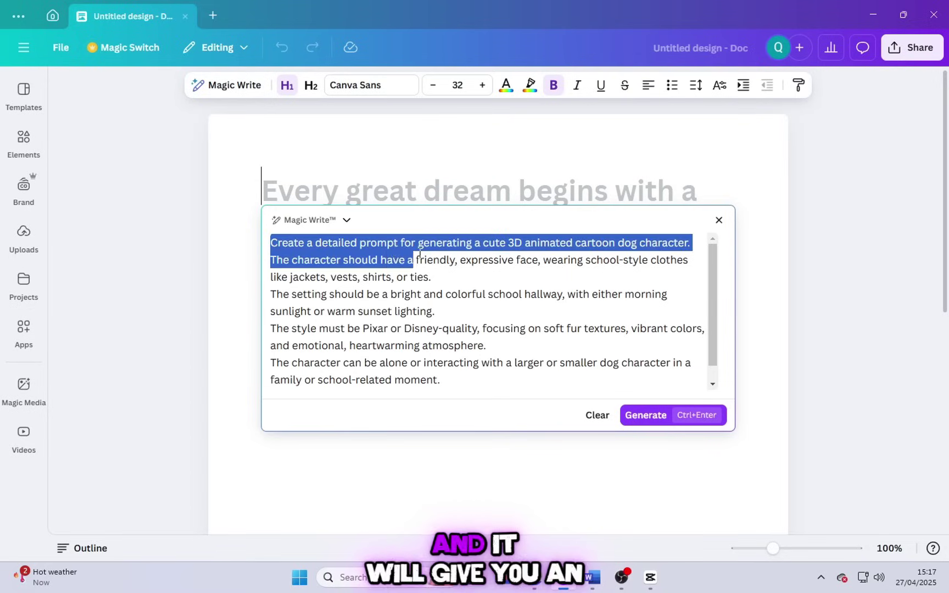
pyautogui.hotkey('ctrl', 'Return')
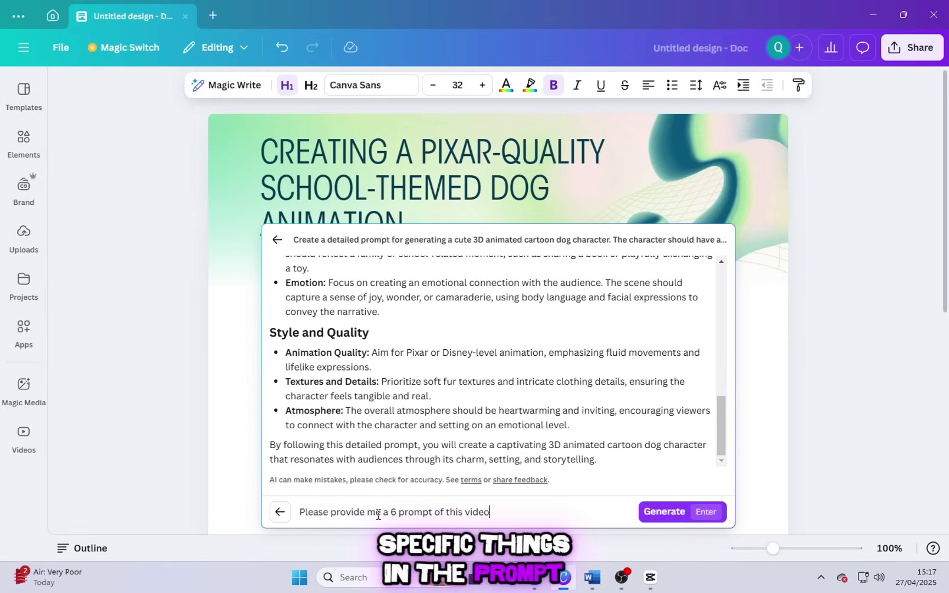
# Step: Submit the request for six numbered dog animation prompts, then ask for more like them
pyautogui.press('Return')
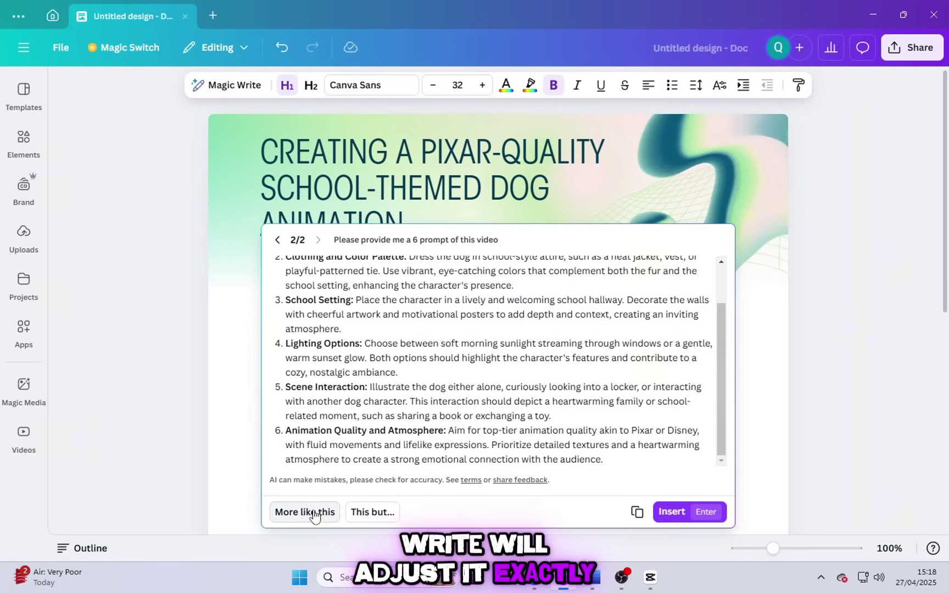
pyautogui.click(305, 512)
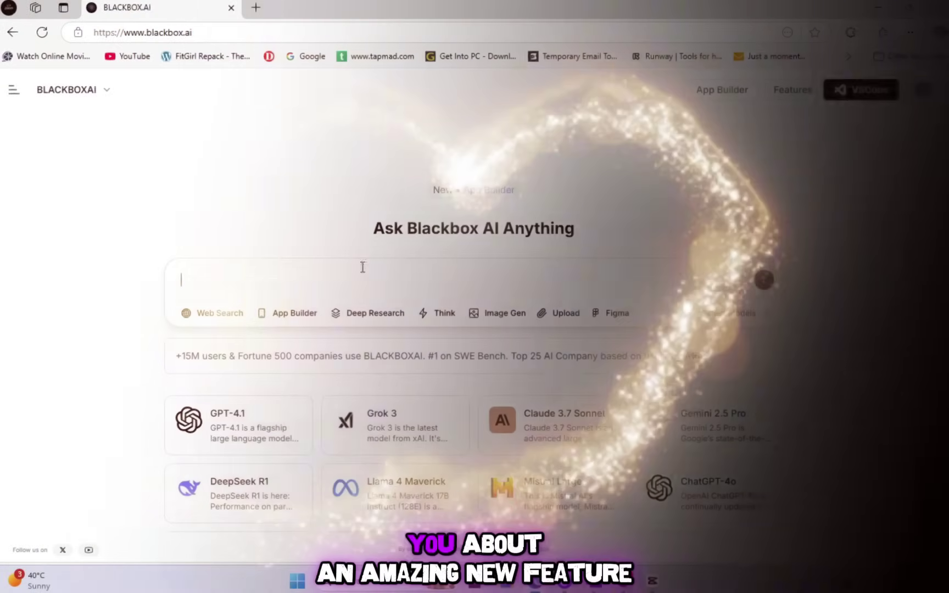
# Step: Paste the school-style cartoon dog description into Blackbox AI and send it
pyautogui.rightClick(334, 193)
pyautogui.click(304, 258)
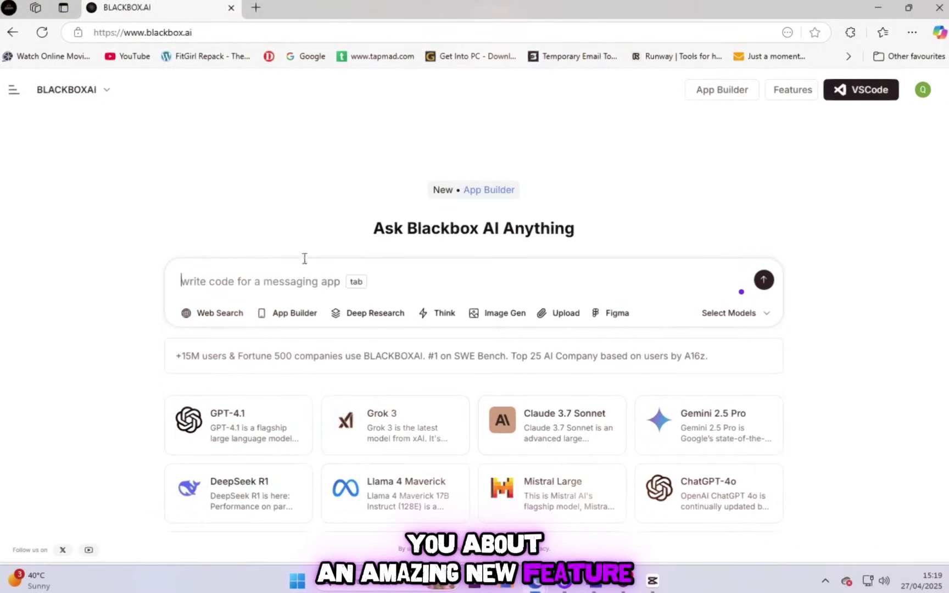
pyautogui.rightClick(269, 285)
pyautogui.click(233, 281)
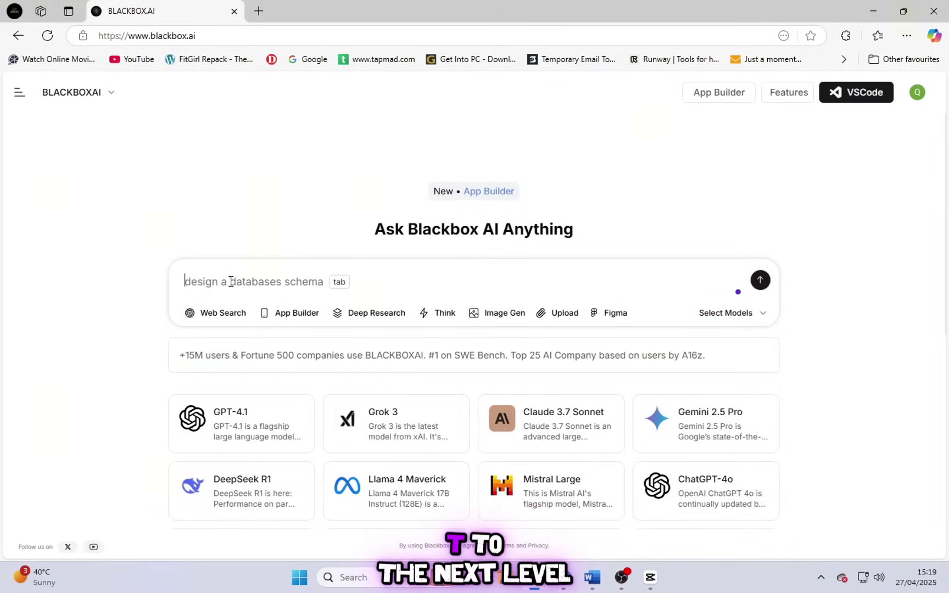
pyautogui.hotkey('ctrl', 'v')
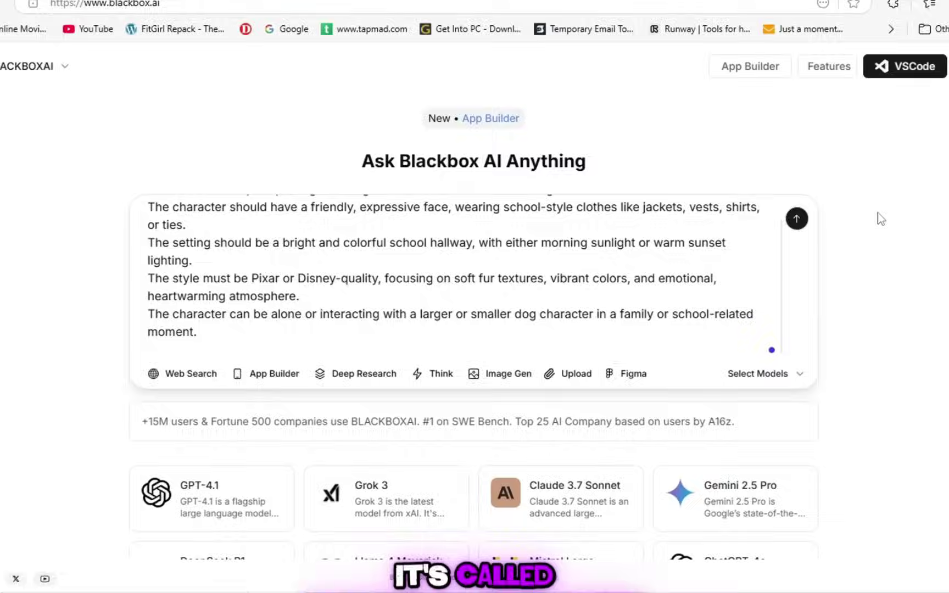
pyautogui.click(816, 214)
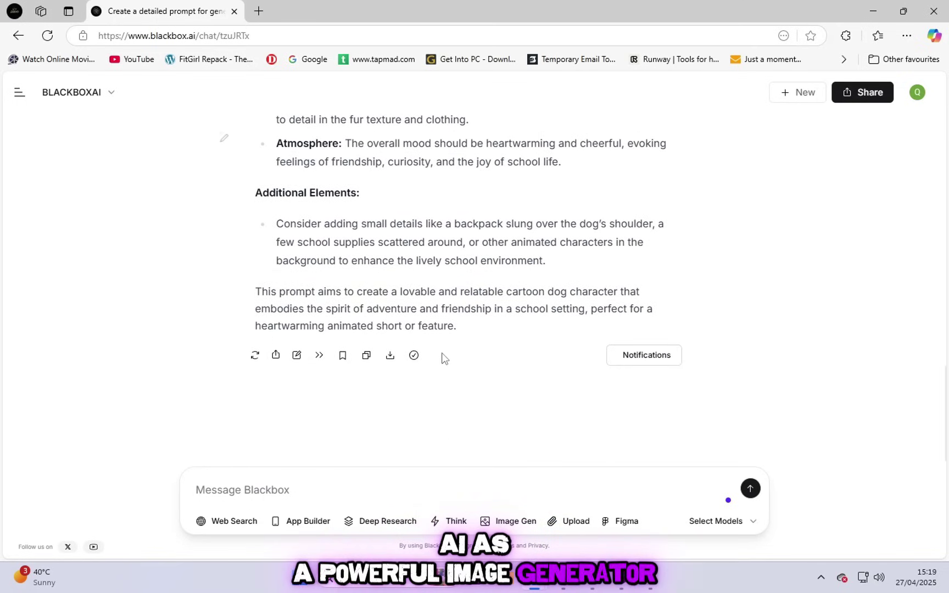
# Step: Copy Prompt 2 from the Word prompts document and send it to Blackbox for an image
pyautogui.scroll(3, 442, 355)
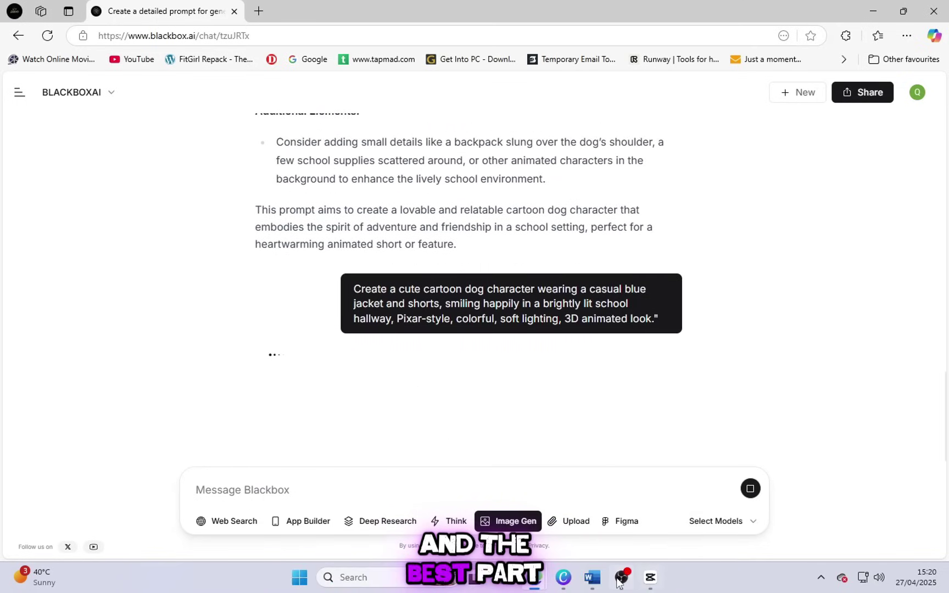
pyautogui.click(648, 499)
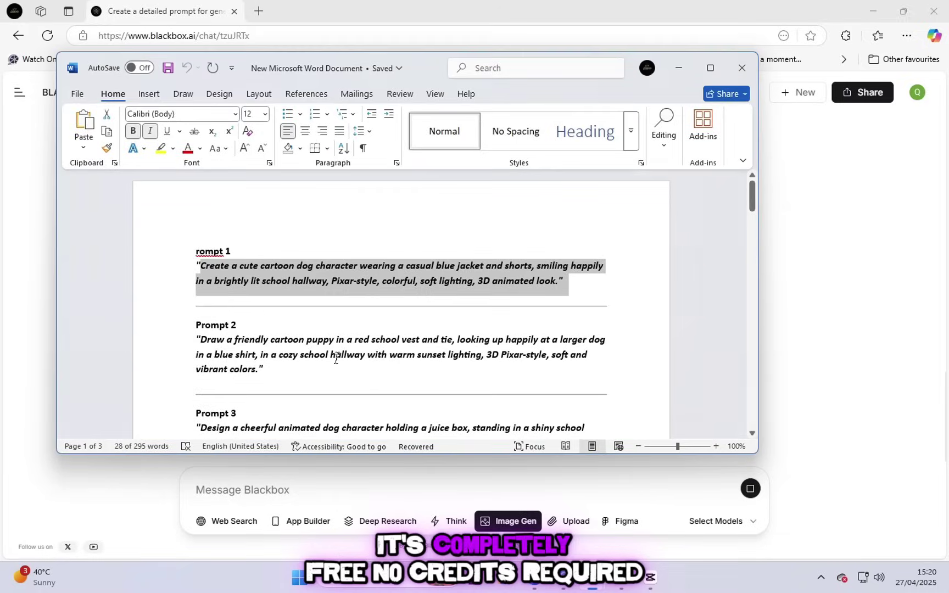
pyautogui.tripleClick(244, 346)
pyautogui.hotkey('ctrl', 'c')
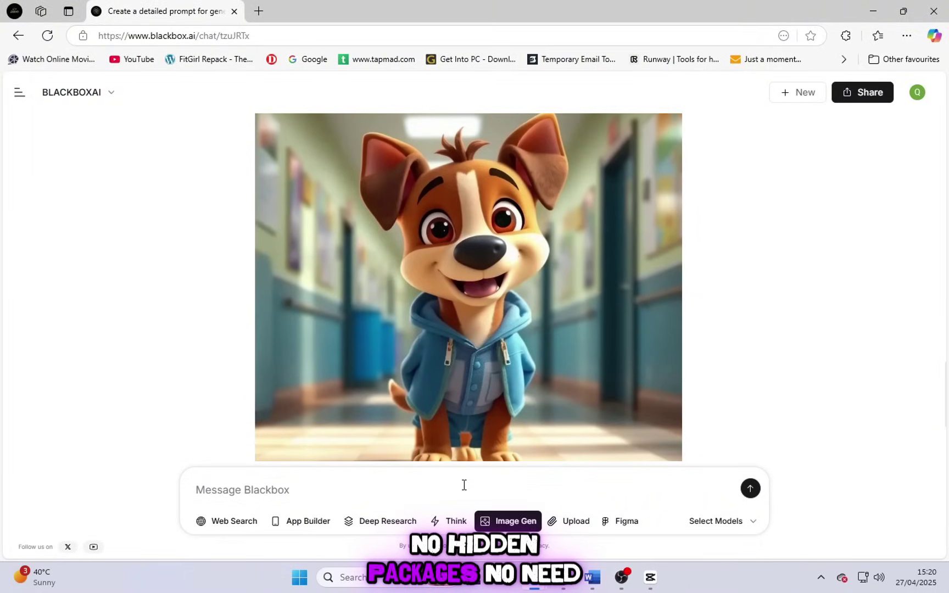
pyautogui.click(237, 494)
pyautogui.hotkey('ctrl', 'v')
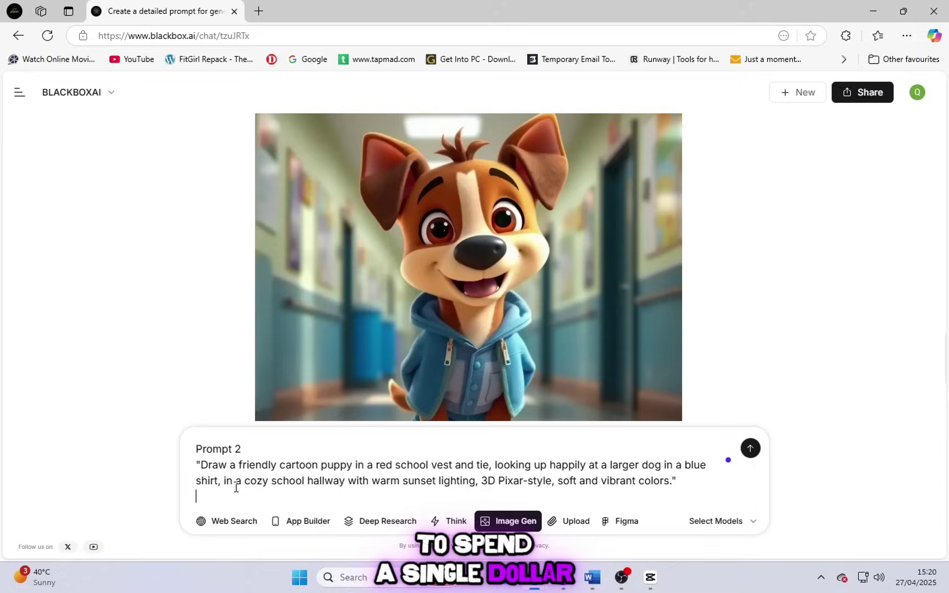
pyautogui.click(750, 448)
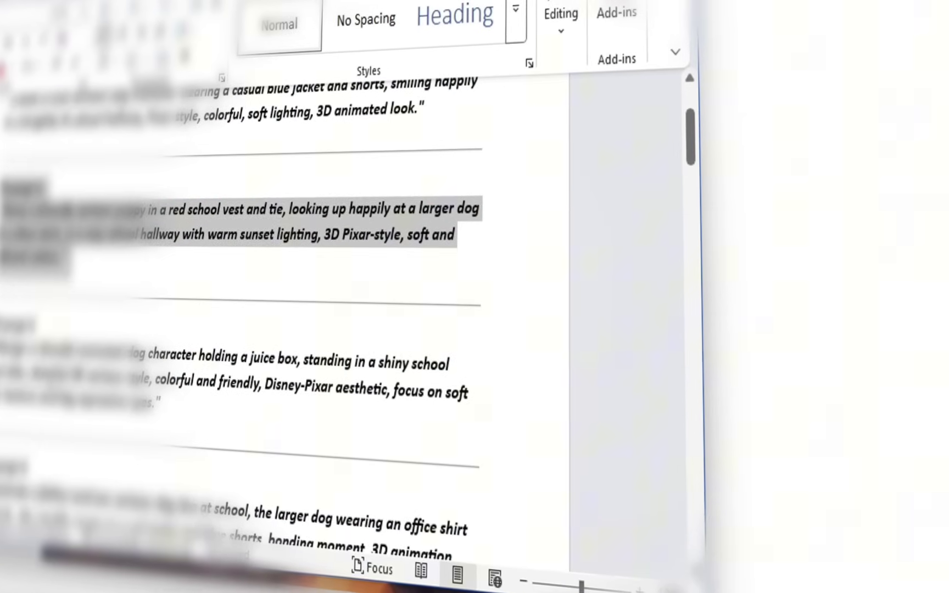
# Step: Send Prompt 3 to generate the juice-box dog image and view the result
pyautogui.moveTo(3, 352); pyautogui.dragTo(160, 404)
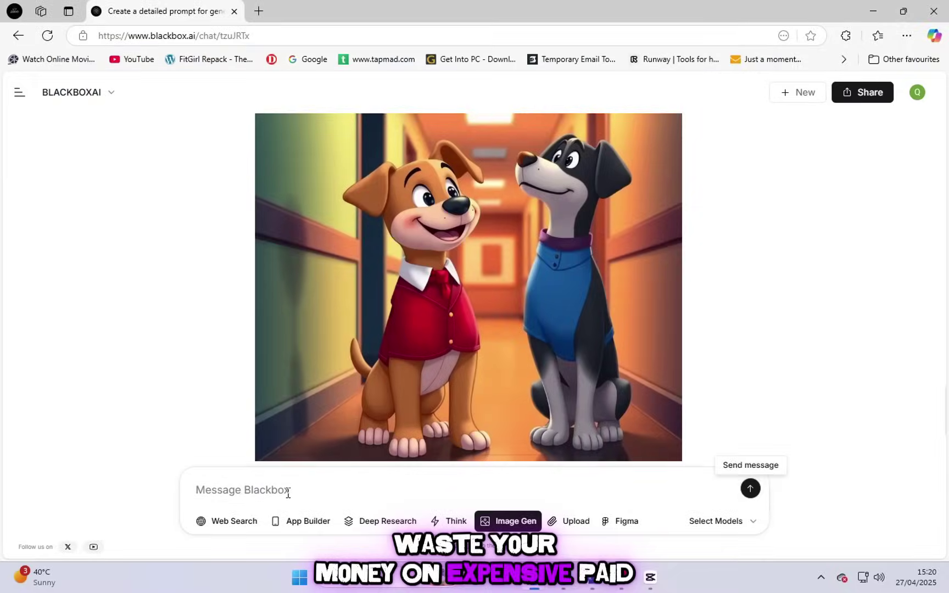
pyautogui.write('Prompt 3 "Design a cheerful animated dog character holding a juice box, standing in a shiny school corridor, detailed 3D cartoon style, colorful and friendly, Disney-Pixar aesthetic, focus on soft fur texture and big expressive eyes."')
pyautogui.click(750, 434)
pyautogui.scroll(10, 647, 375)
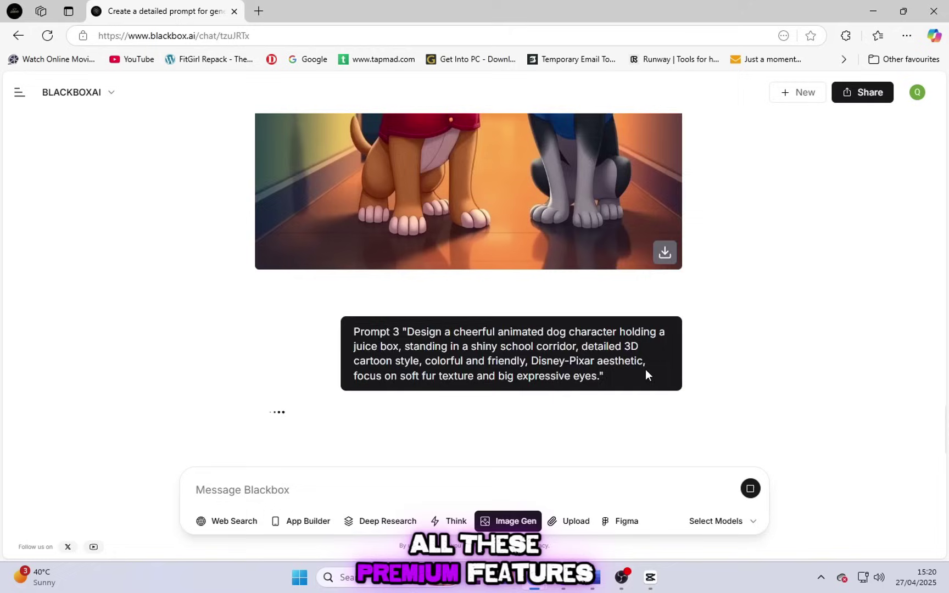
pyautogui.scroll(-5, 712, 384)
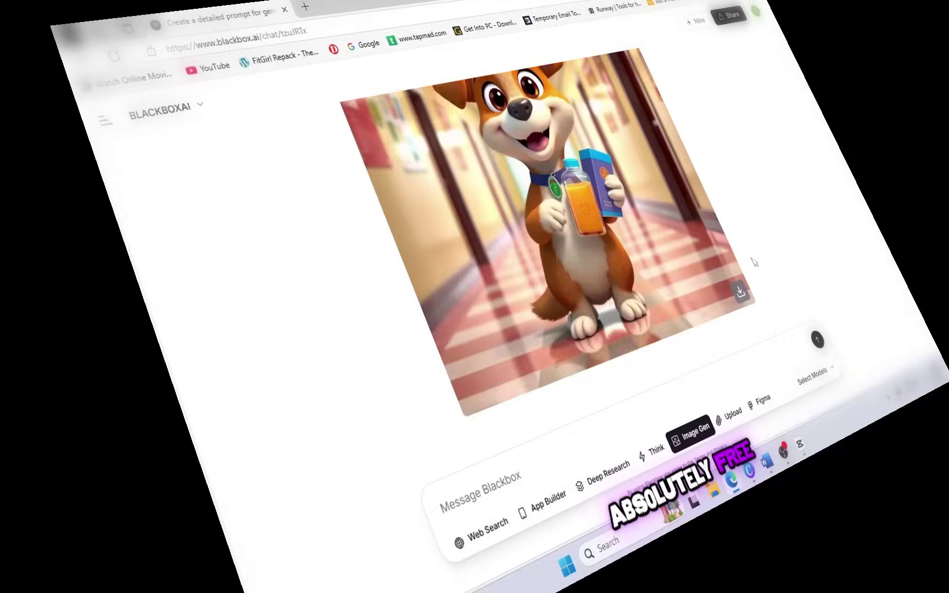
pyautogui.scroll(8, 786, 289)
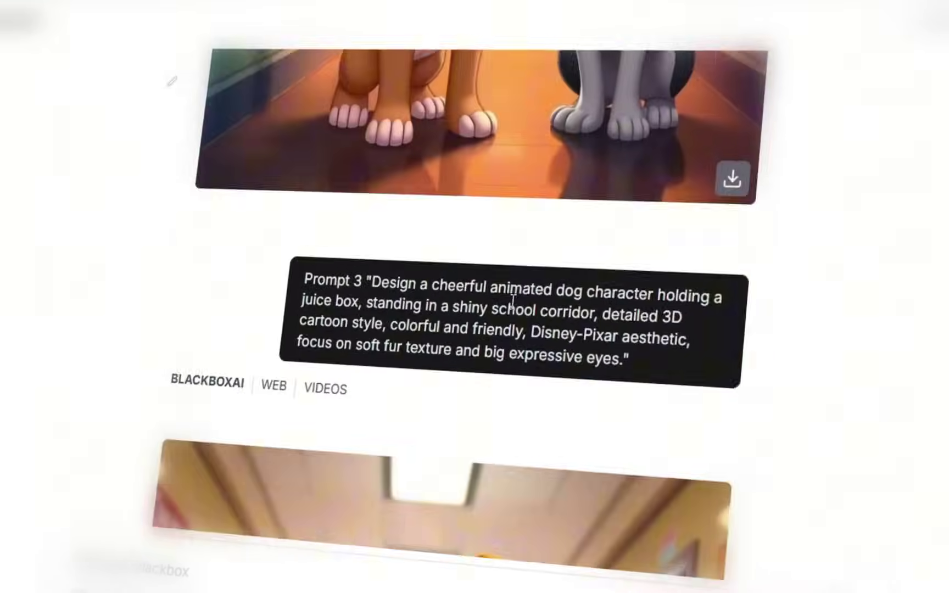
pyautogui.scroll(-8, 596, 329)
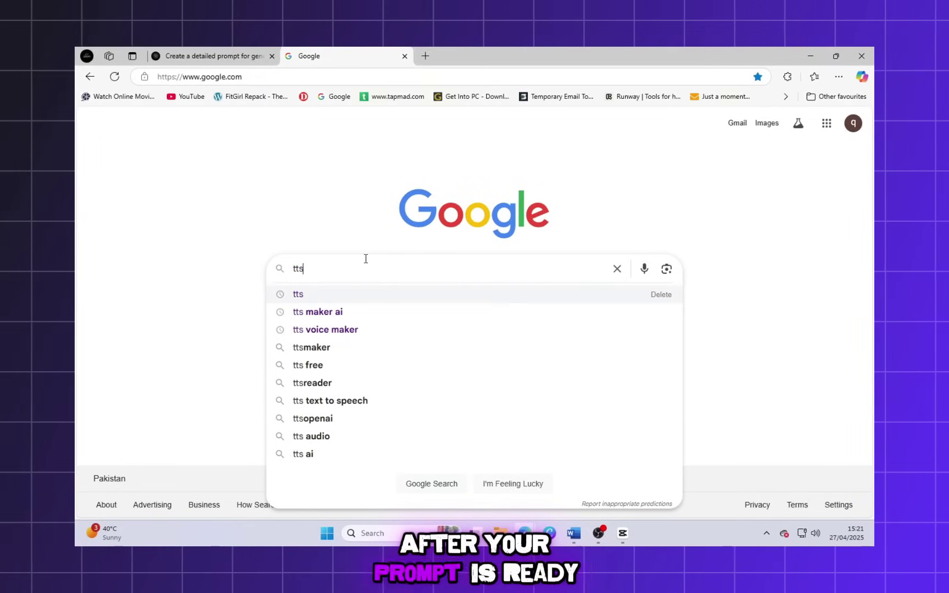
# Step: Open TTSMaker and replace the text box contents with the long video script
pyautogui.press('Return')
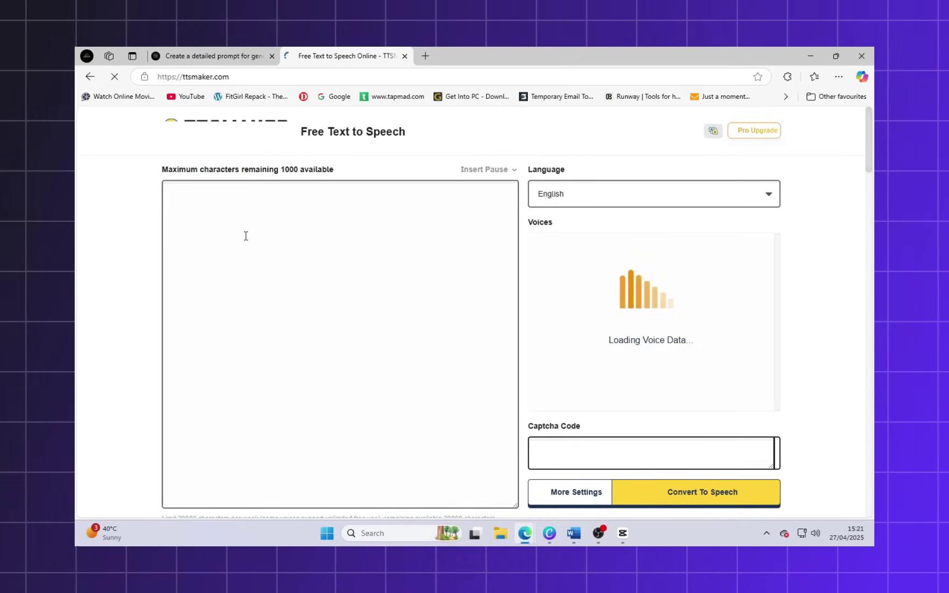
pyautogui.rightClick(289, 224)
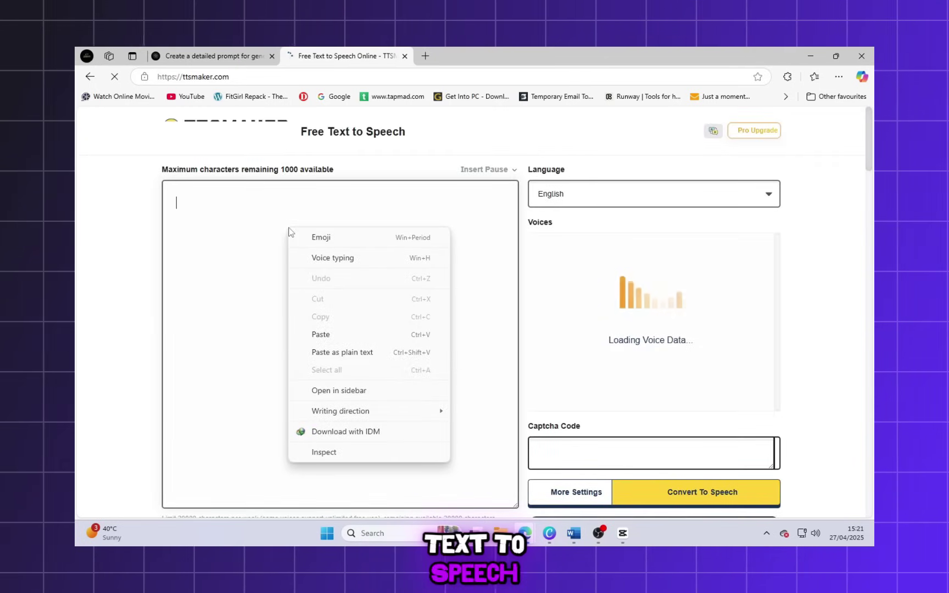
pyautogui.rightClick(243, 236)
pyautogui.click(275, 343)
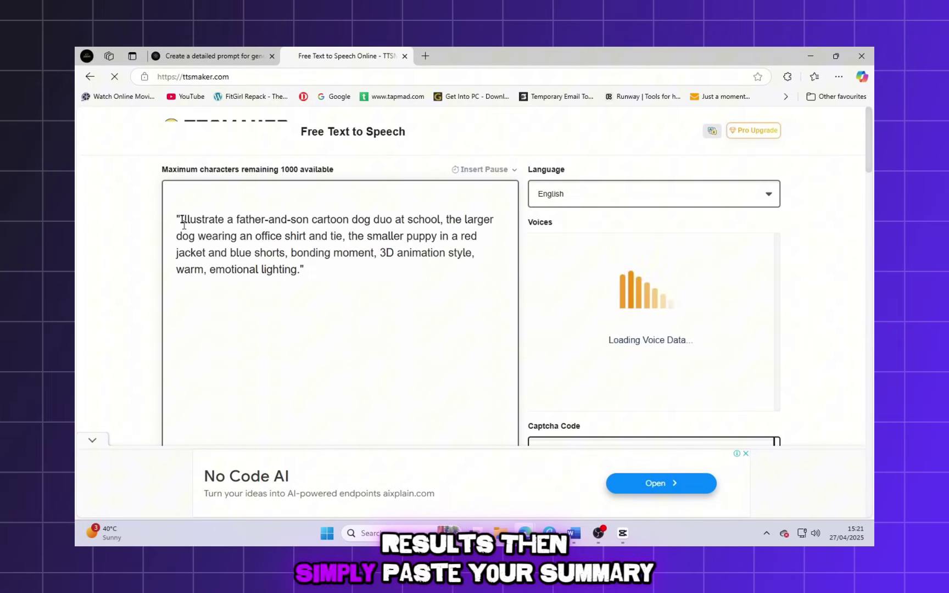
pyautogui.hotkey('ctrl', 'a')
pyautogui.hotkey('ctrl', 'v')
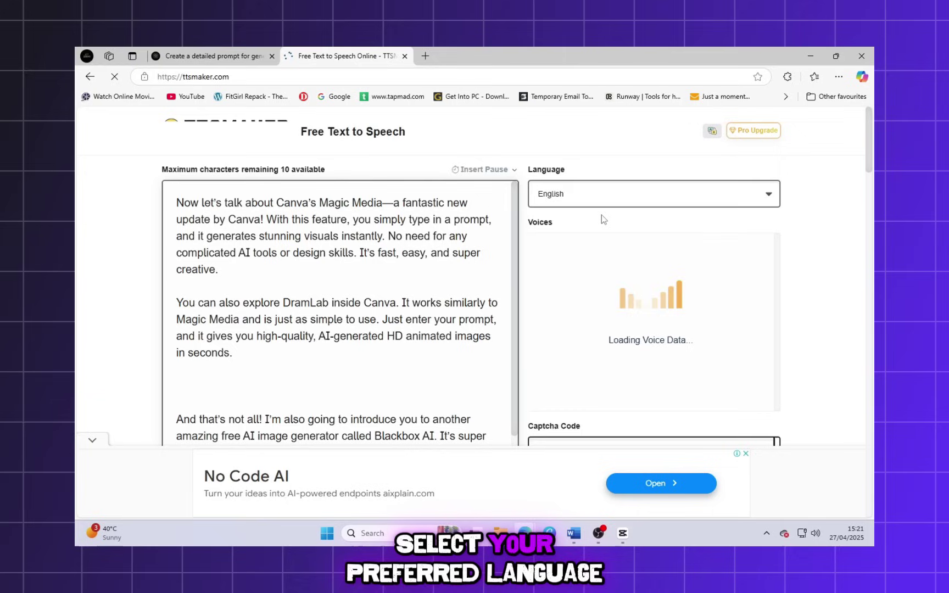
pyautogui.scroll(-1, 437, 288)
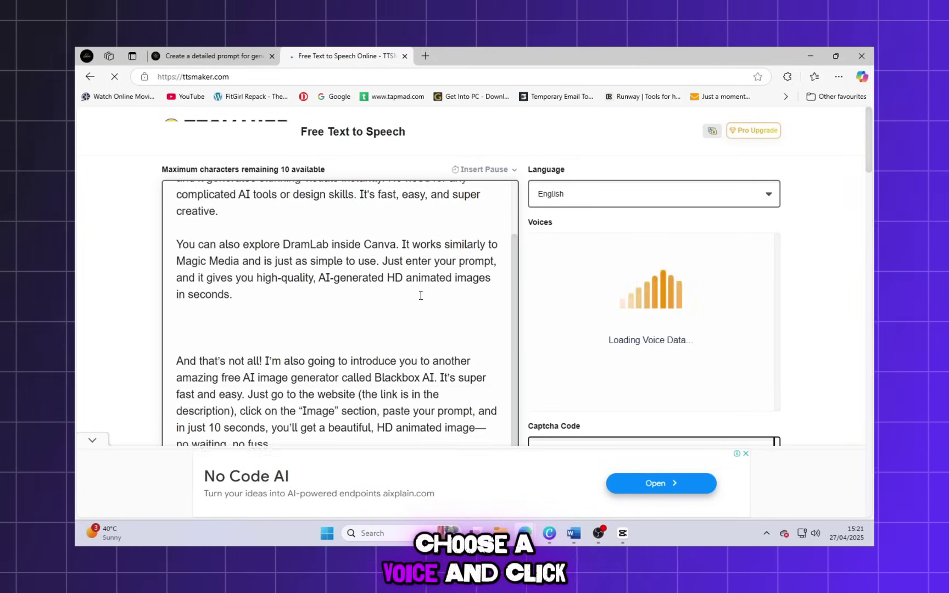
pyautogui.scroll(-1, 421, 296)
pyautogui.scroll(1, 421, 296)
pyautogui.scroll(-1, 420, 295)
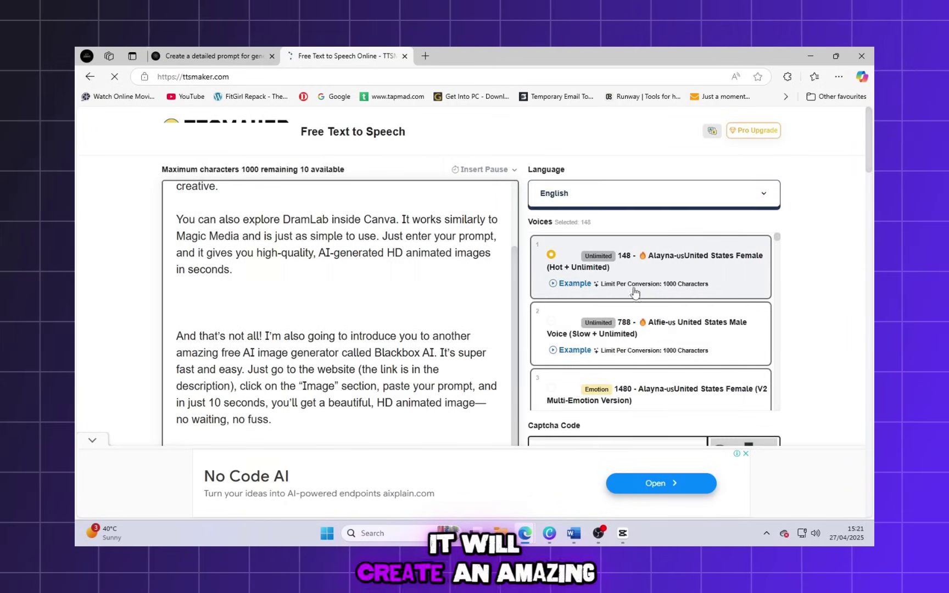
pyautogui.scroll(-1, 668, 341)
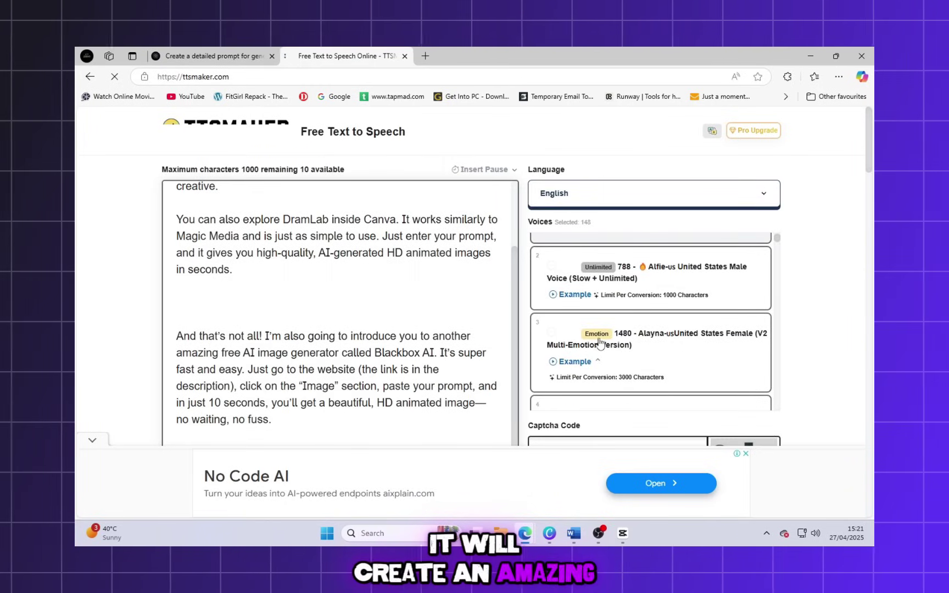
# Step: Convert the script to speech with voice 1480 multi-emotion US female, then cancel the download
pyautogui.click(644, 342)
pyautogui.scroll(-4, 799, 343)
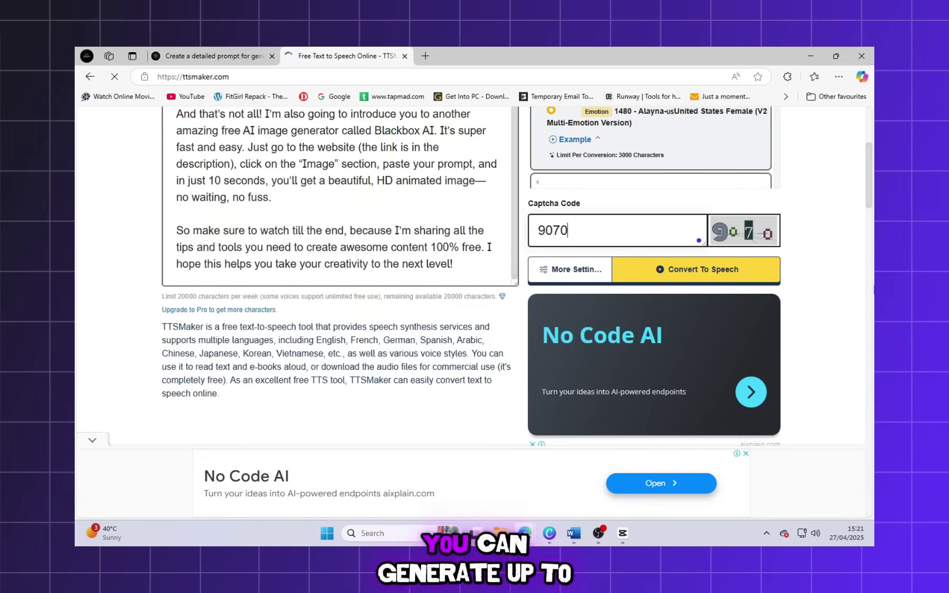
pyautogui.click(684, 272)
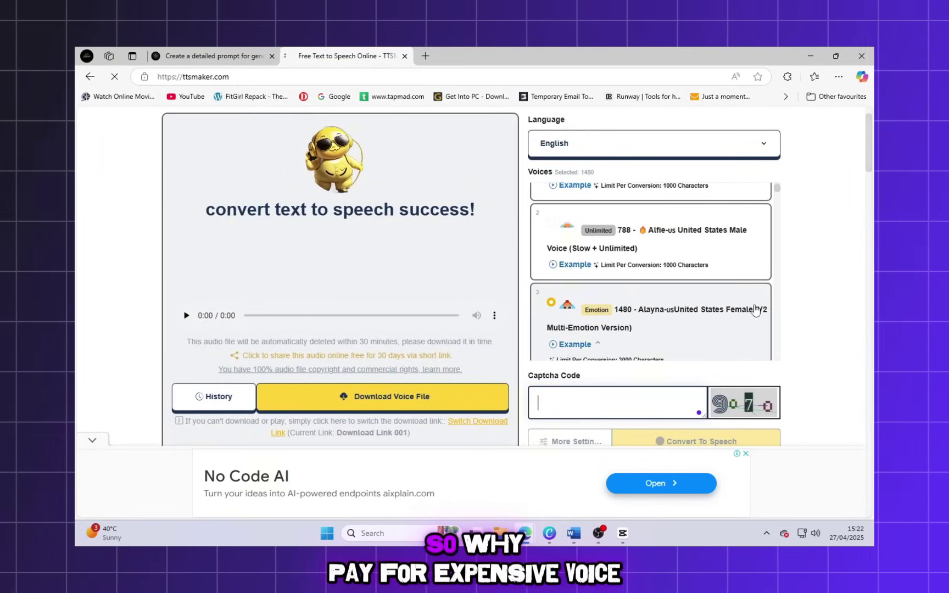
pyautogui.scroll(-3, 755, 311)
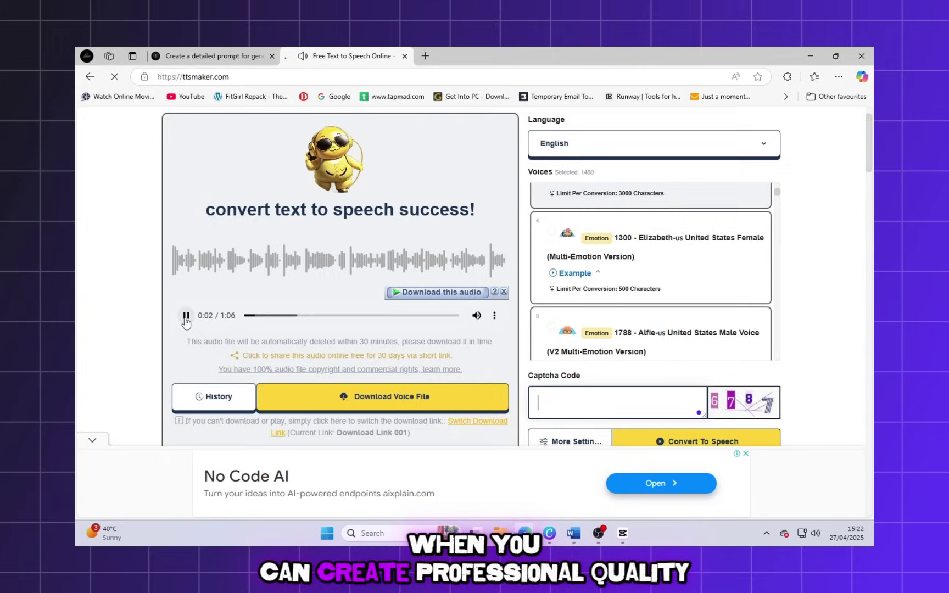
pyautogui.click(431, 294)
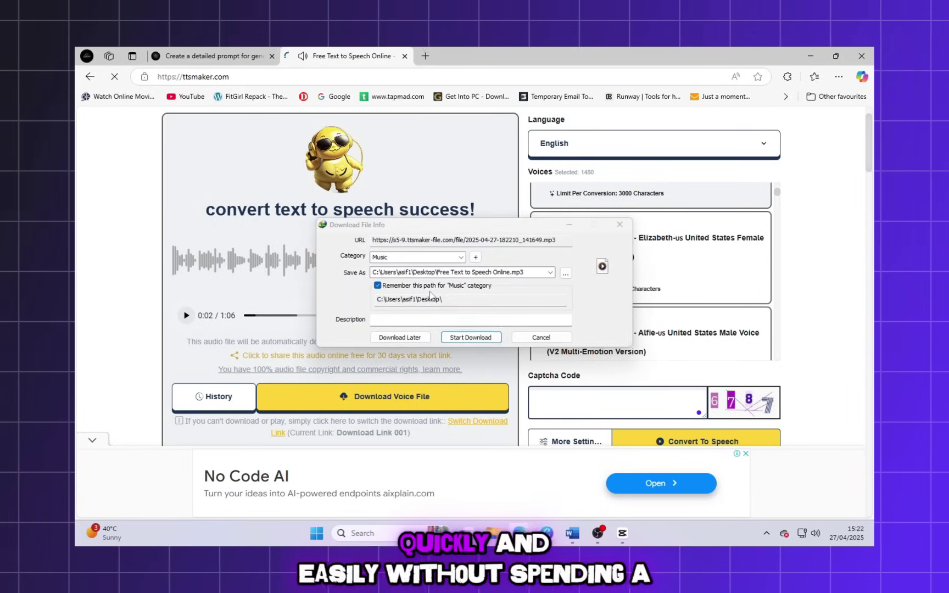
pyautogui.click(535, 338)
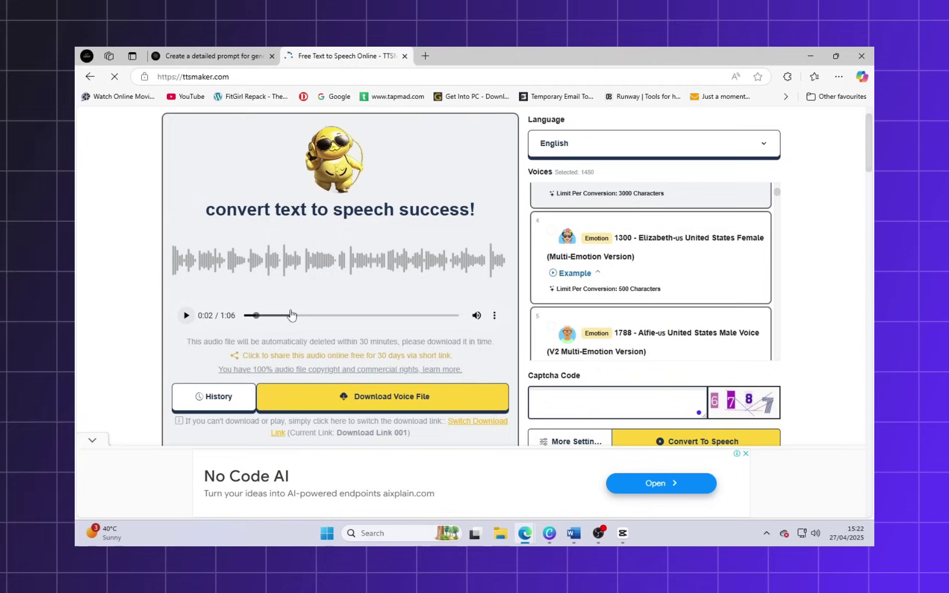
# Step: Go to Google and search for pixabay
pyautogui.click(381, 76)
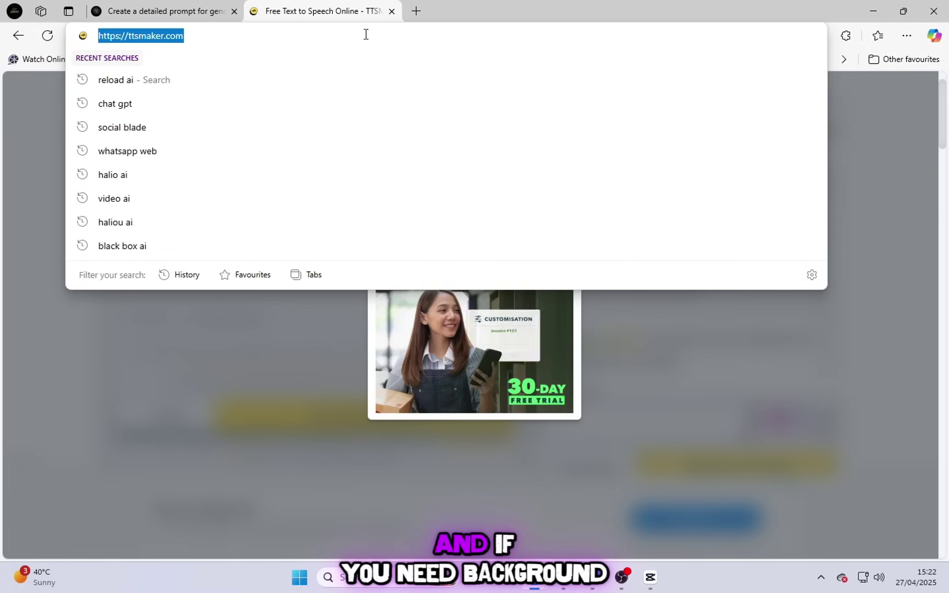
pyautogui.write('google')
pyautogui.press('Return')
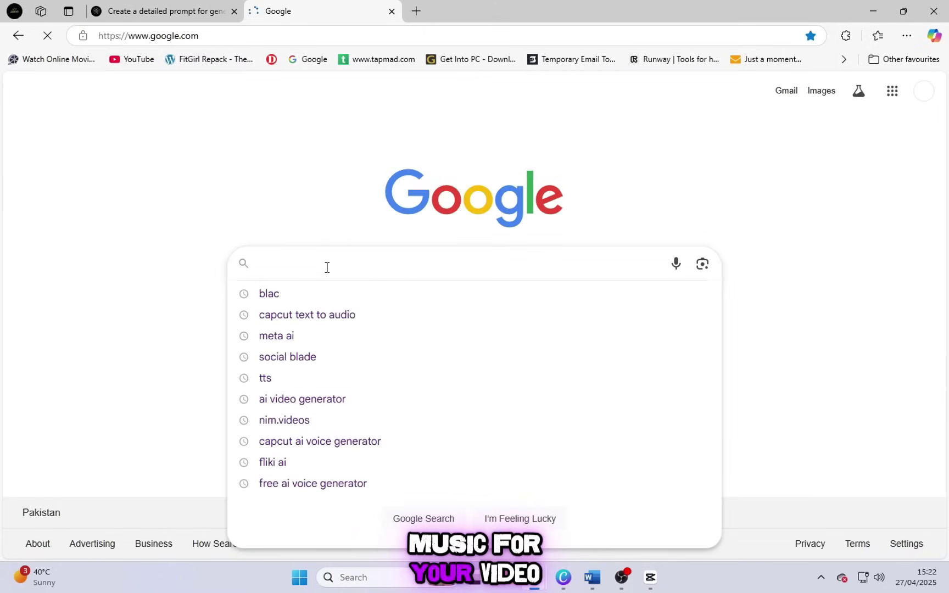
pyautogui.click(327, 268)
pyautogui.write('p')
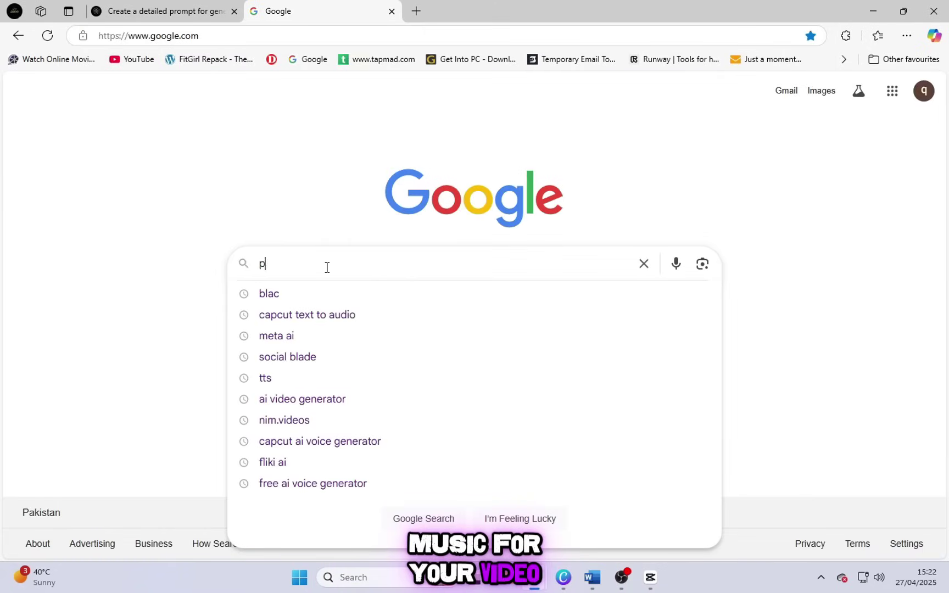
pyautogui.write('ixa')
pyautogui.press('Down')
pyautogui.press('Down')
pyautogui.press('Down')
pyautogui.press('Return')
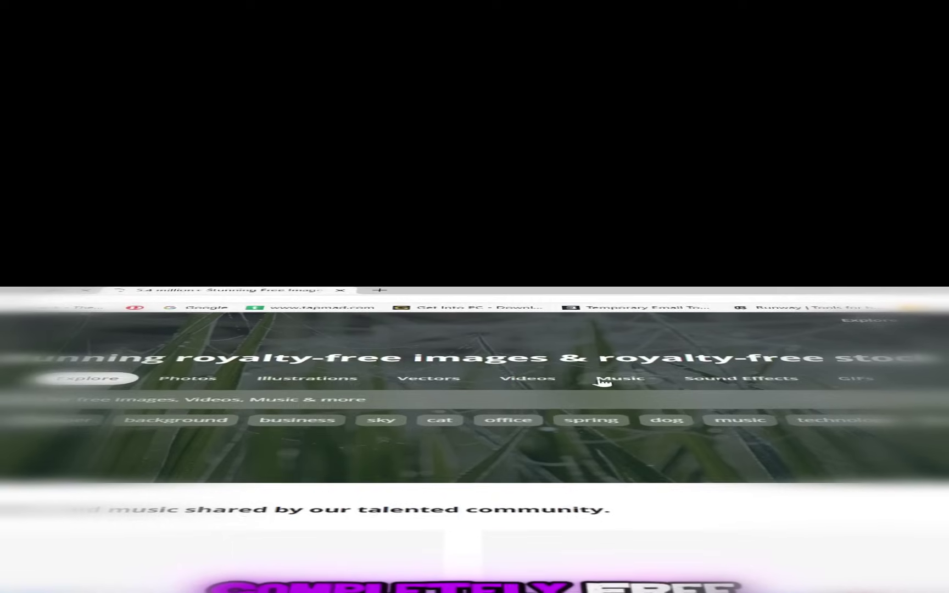
# Step: Search Pixabay Music for 'background music' and browse the results
pyautogui.click(551, 225)
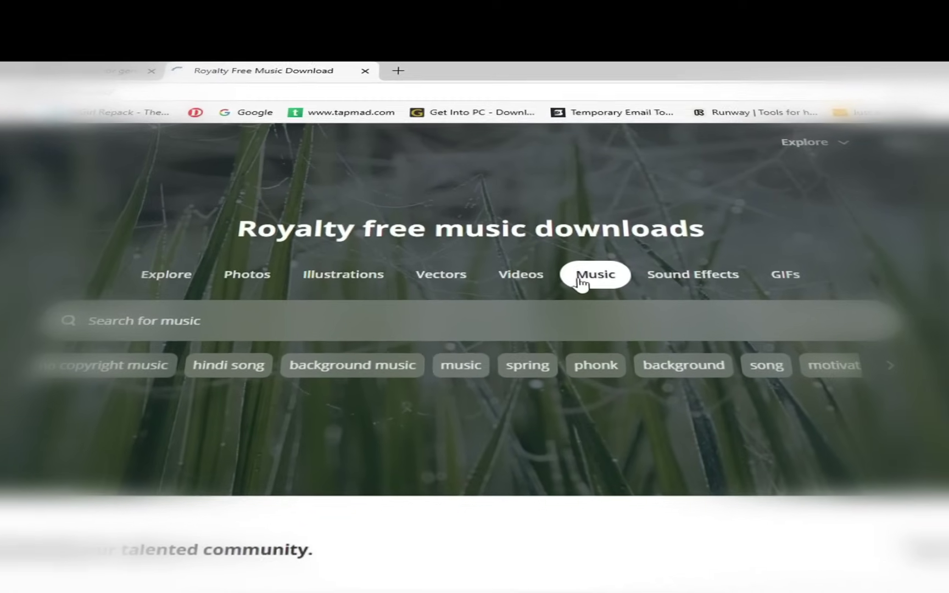
pyautogui.click(319, 389)
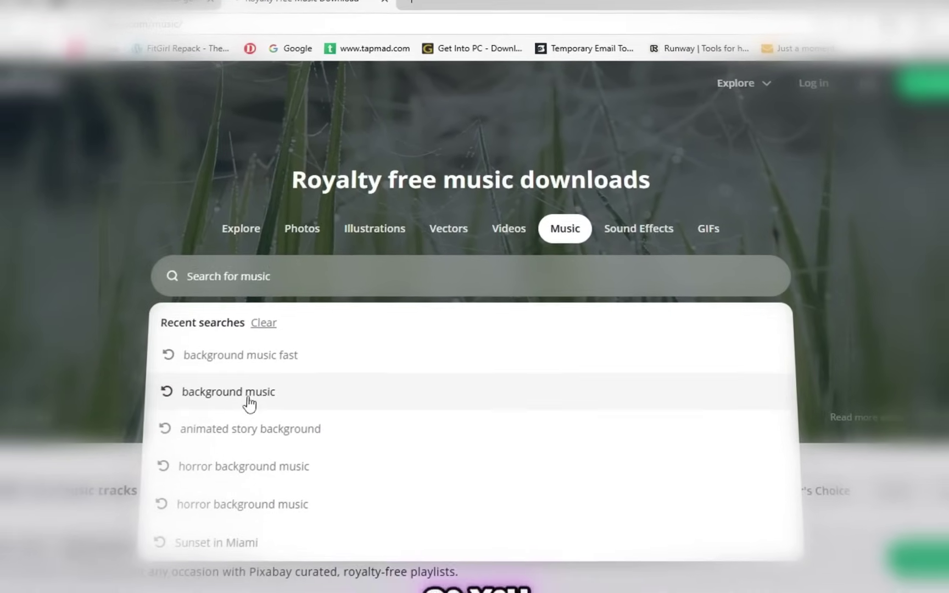
pyautogui.click(131, 423)
pyautogui.scroll(-3, 252, 360)
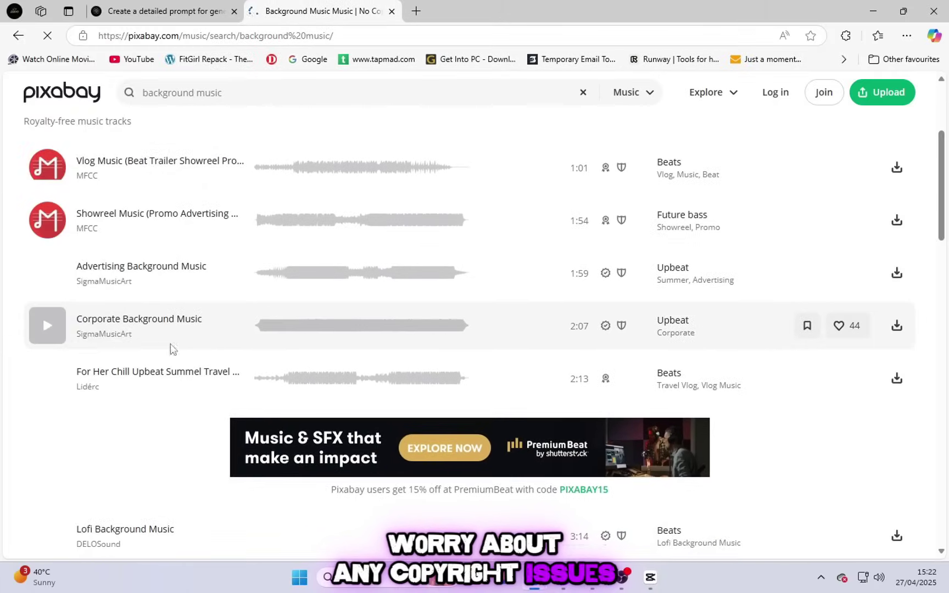
pyautogui.scroll(3, 62, 379)
pyautogui.scroll(-9, 71, 371)
pyautogui.scroll(10, 165, 371)
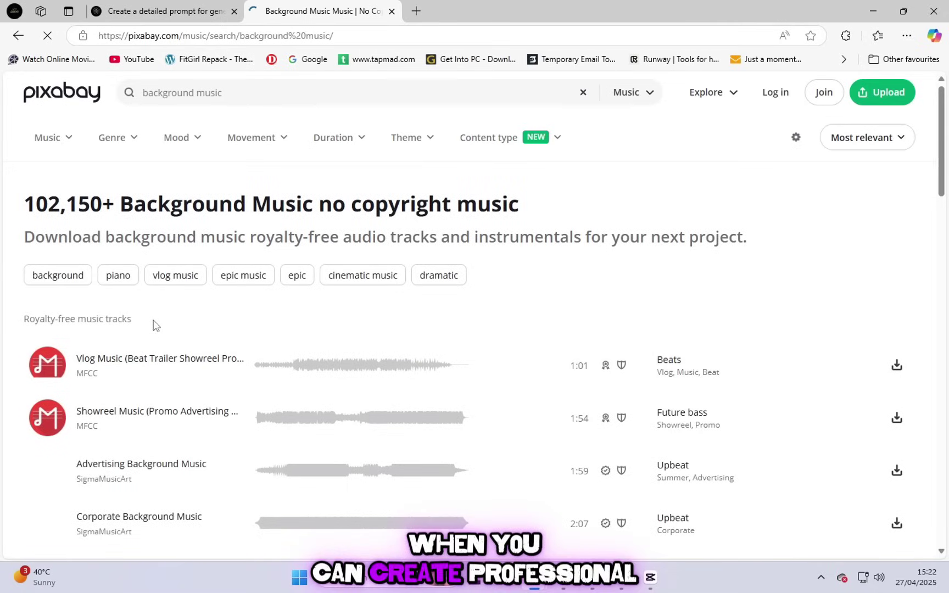
pyautogui.scroll(-8, 153, 326)
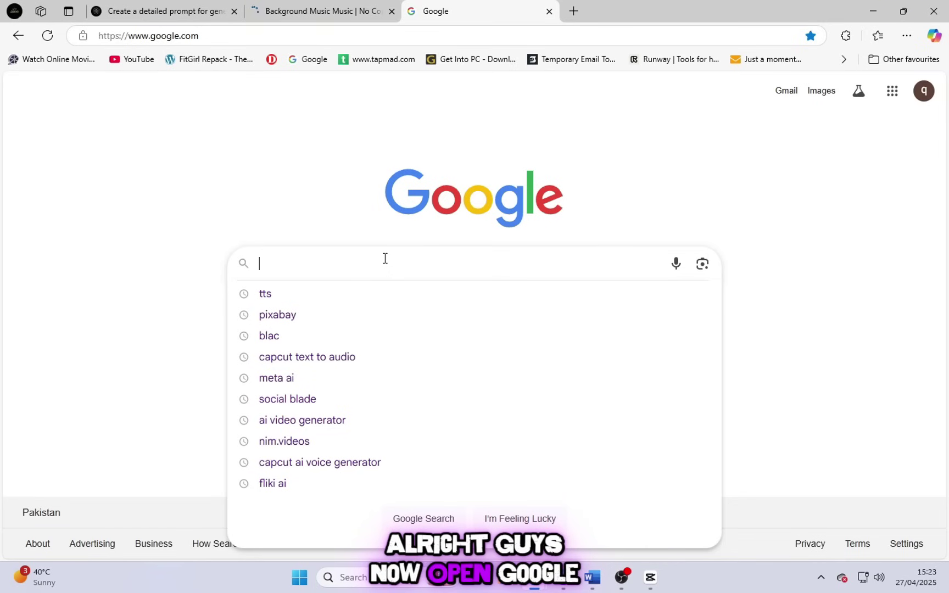
# Step: Search Google for 'Meta ai' and open the meta.ai website
pyautogui.write('MEta ai')
pyautogui.press('Return')
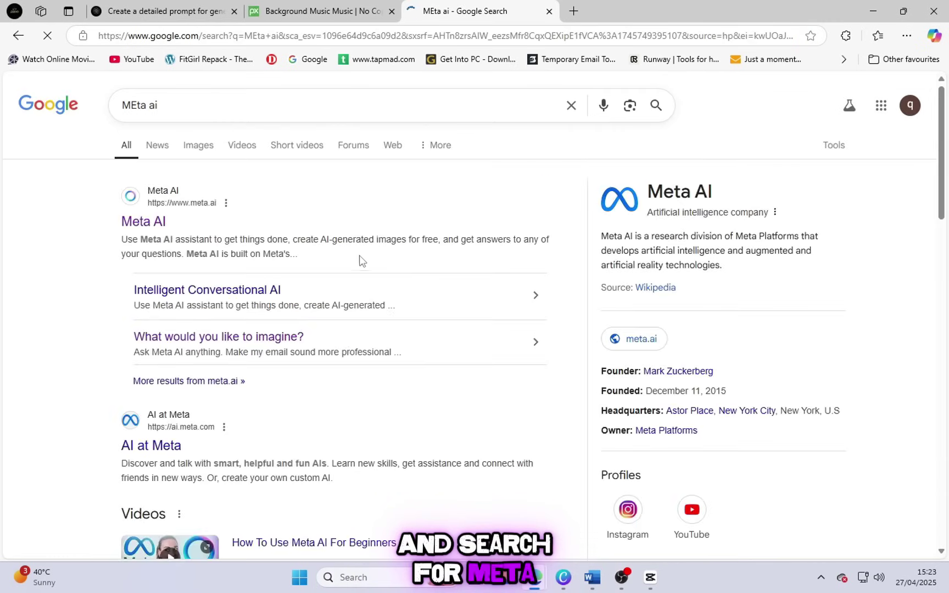
pyautogui.click(145, 222)
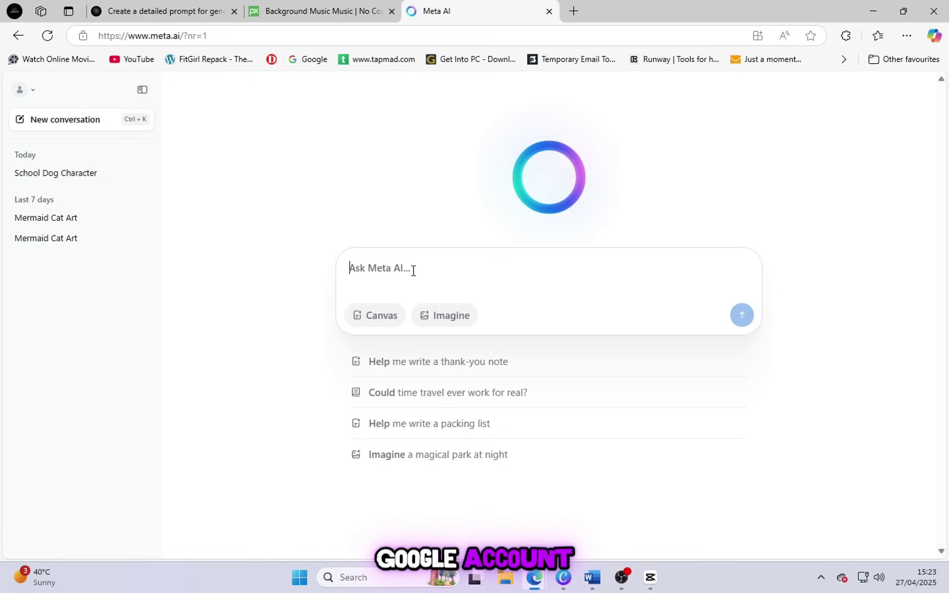
# Step: Copy the full Prompt 1 dog description from the Word prompts document
pyautogui.moveTo(592, 577)
pyautogui.click(553, 528)
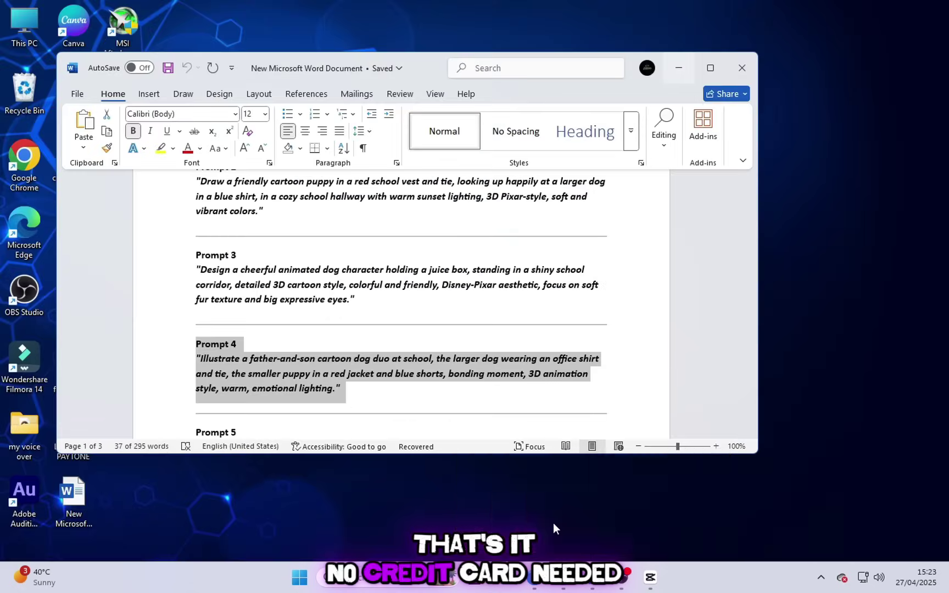
pyautogui.scroll(5, 209, 278)
pyautogui.moveTo(341, 273); pyautogui.dragTo(555, 283)
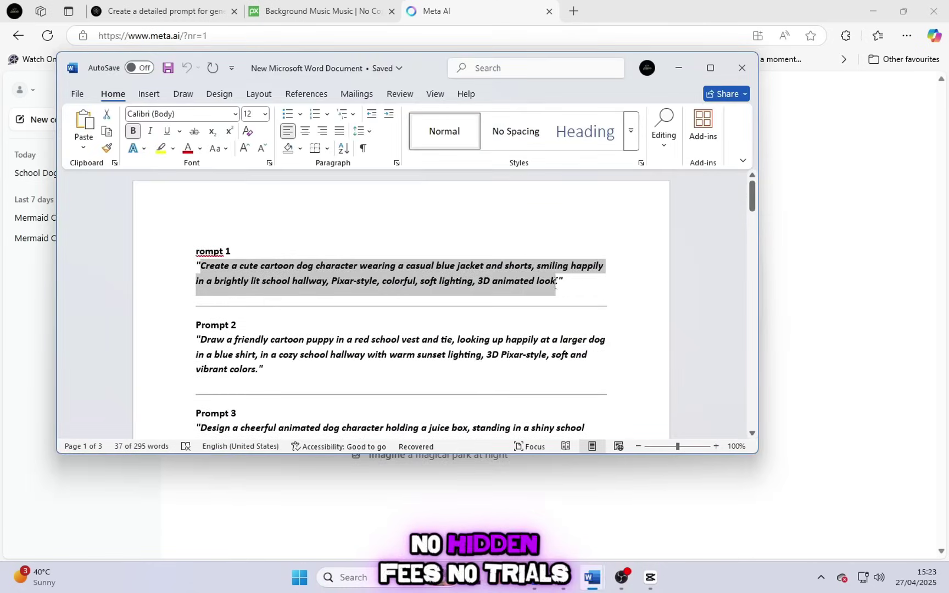
pyautogui.rightClick(529, 272)
pyautogui.click(560, 317)
# Step: Paste Prompt 1 into the Ask Meta AI box and send it to generate images
pyautogui.click(679, 68)
pyautogui.rightClick(420, 274)
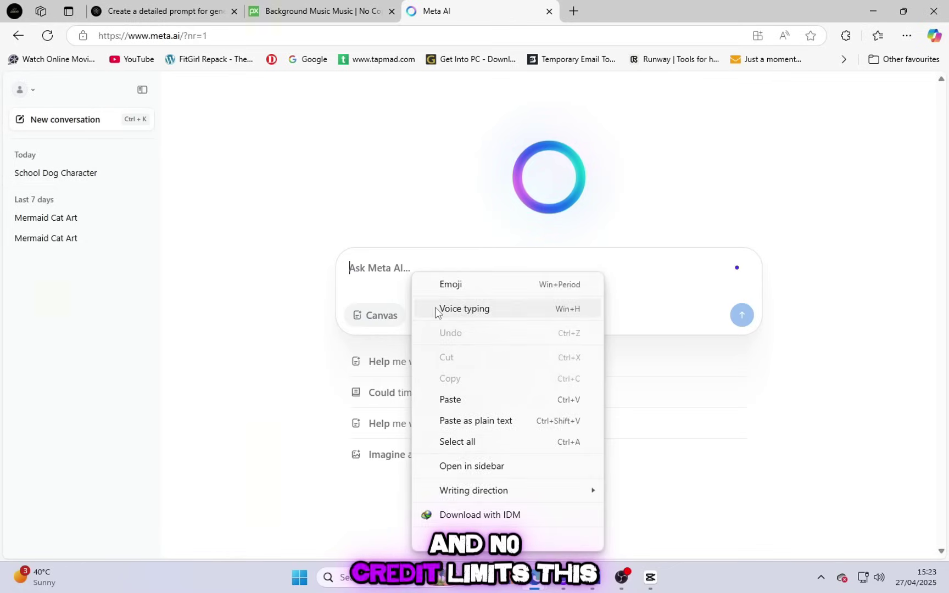
pyautogui.click(450, 400)
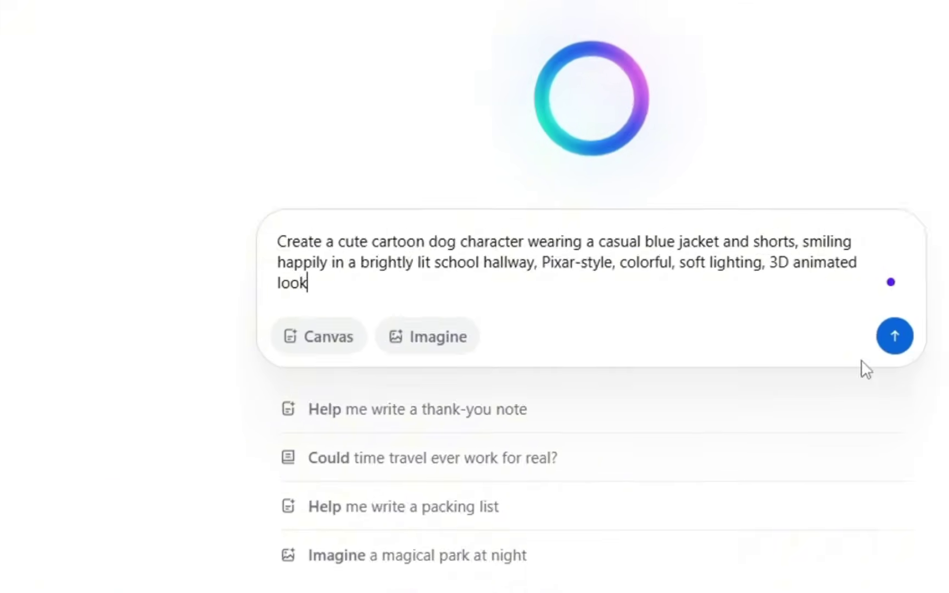
pyautogui.click(895, 336)
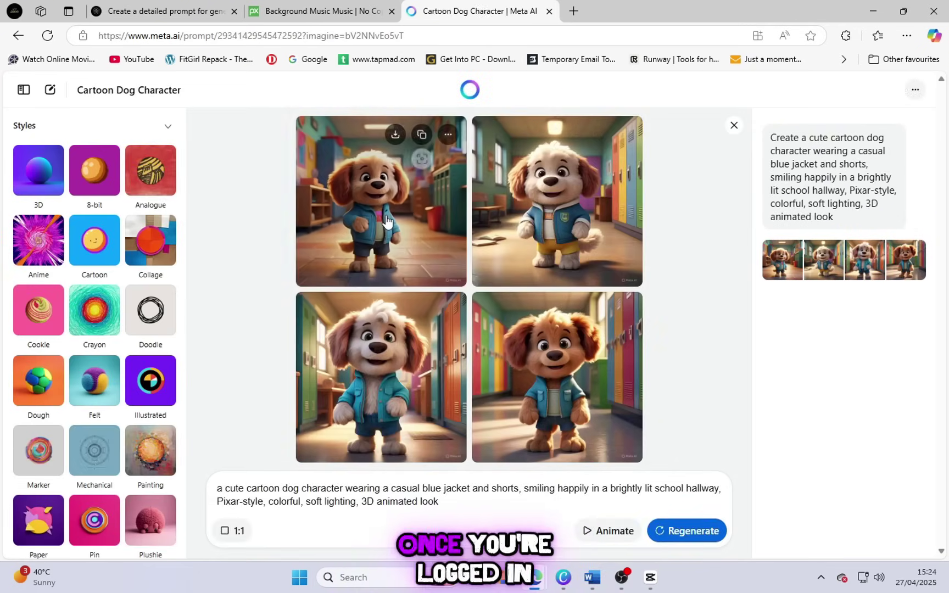
# Step: Enlarge the top-left, bottom-left and bottom-right dog images, then return to the grid
pyautogui.click(386, 218)
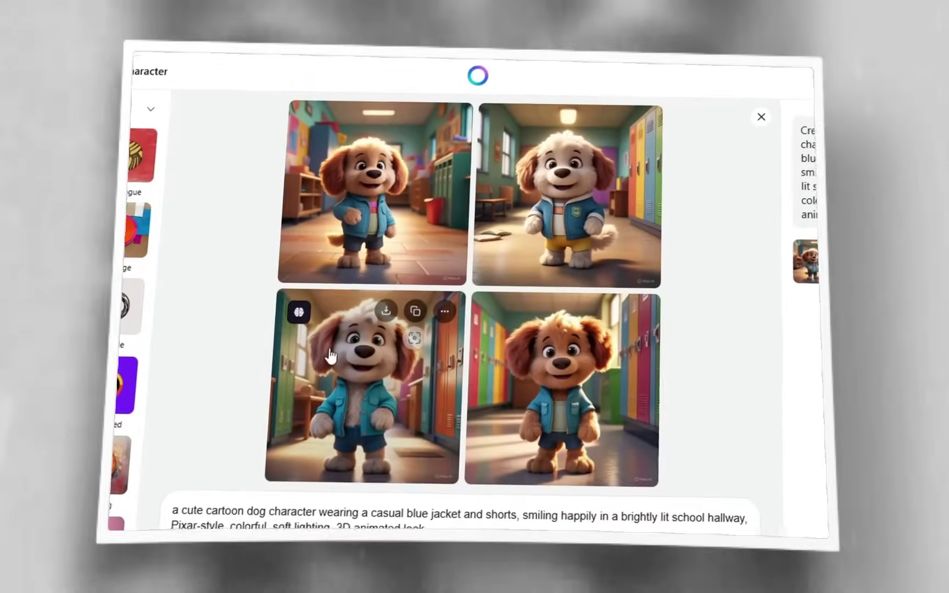
pyautogui.click(331, 356)
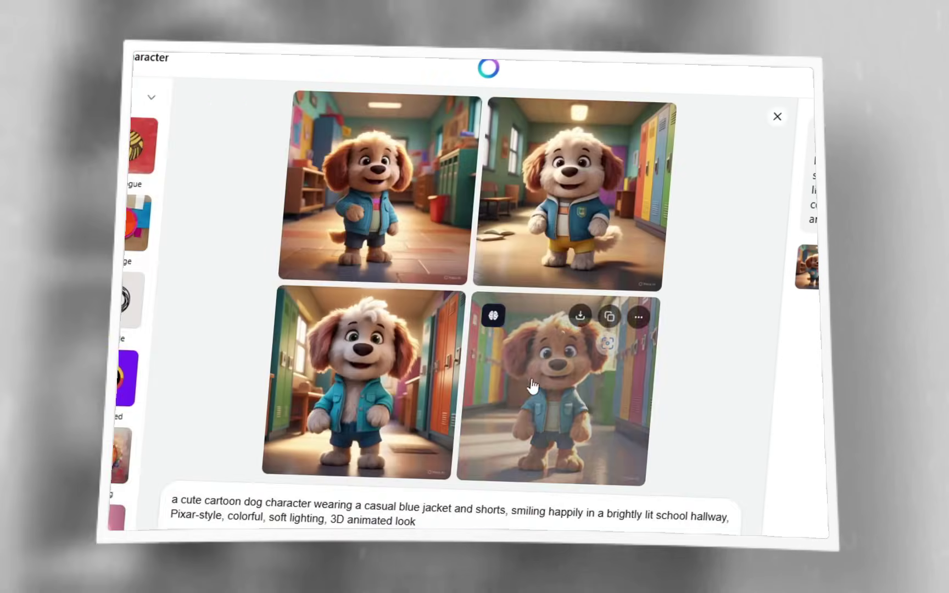
pyautogui.click(504, 362)
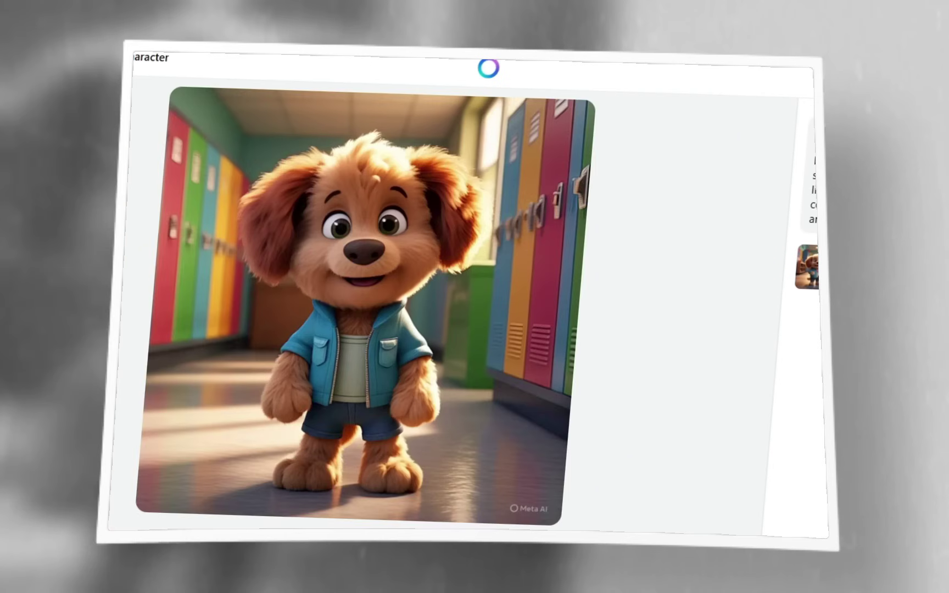
pyautogui.click(52, 127)
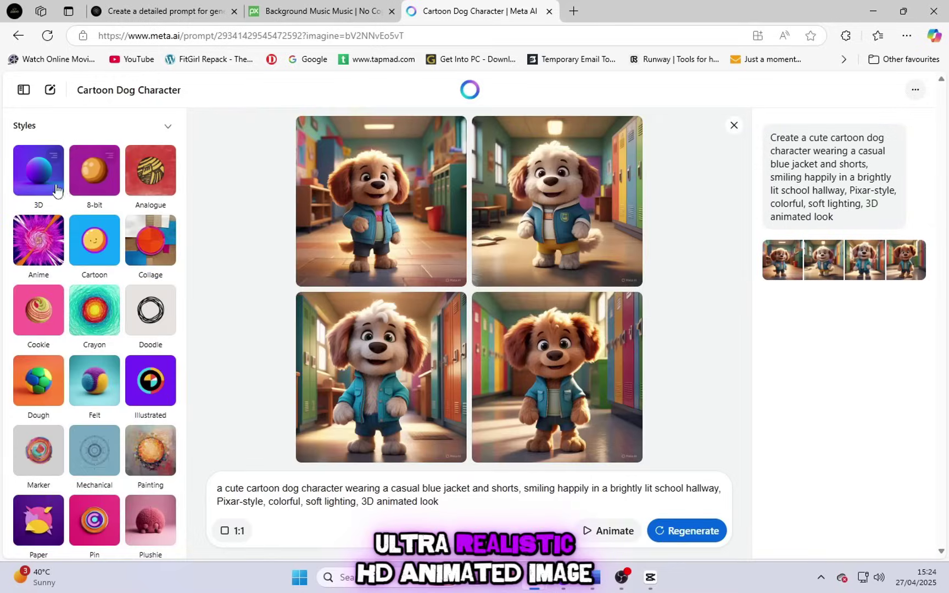
# Step: Apply the 3D style to regenerate the four cartoon dog images
pyautogui.click(54, 156)
pyautogui.click(651, 264)
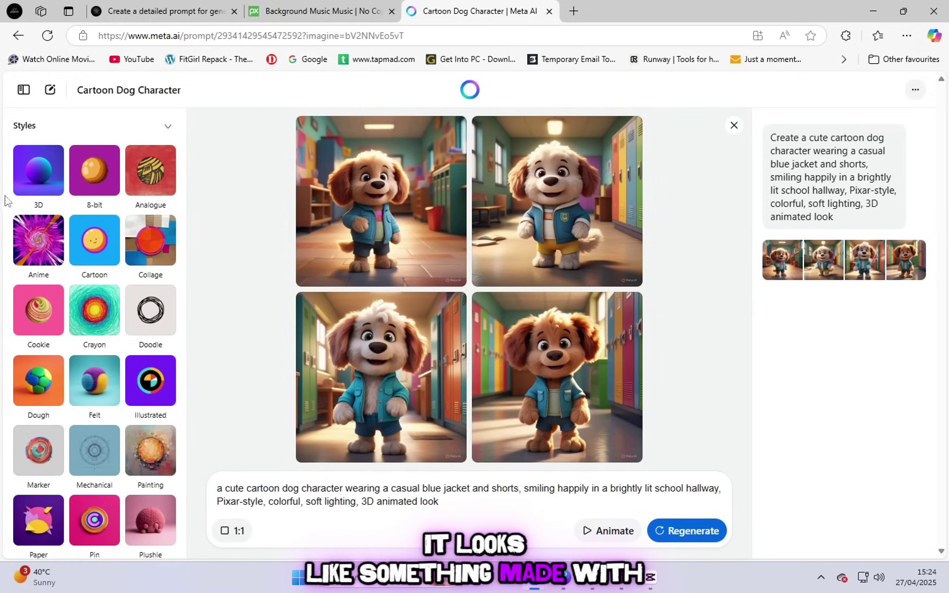
pyautogui.click(39, 181)
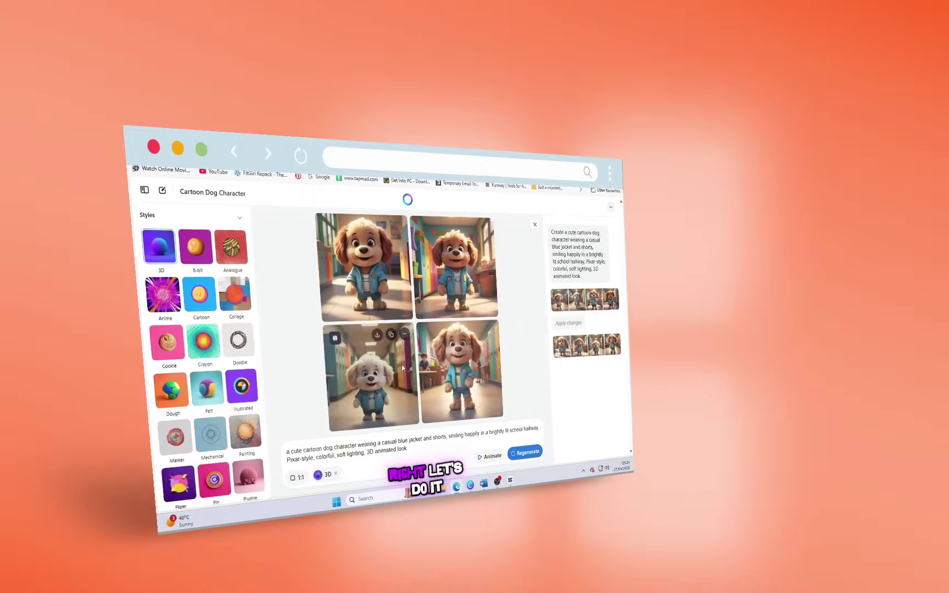
# Step: Inspect the white fluffy dog image, then animate the 3D dog images into videos
pyautogui.click(282, 269)
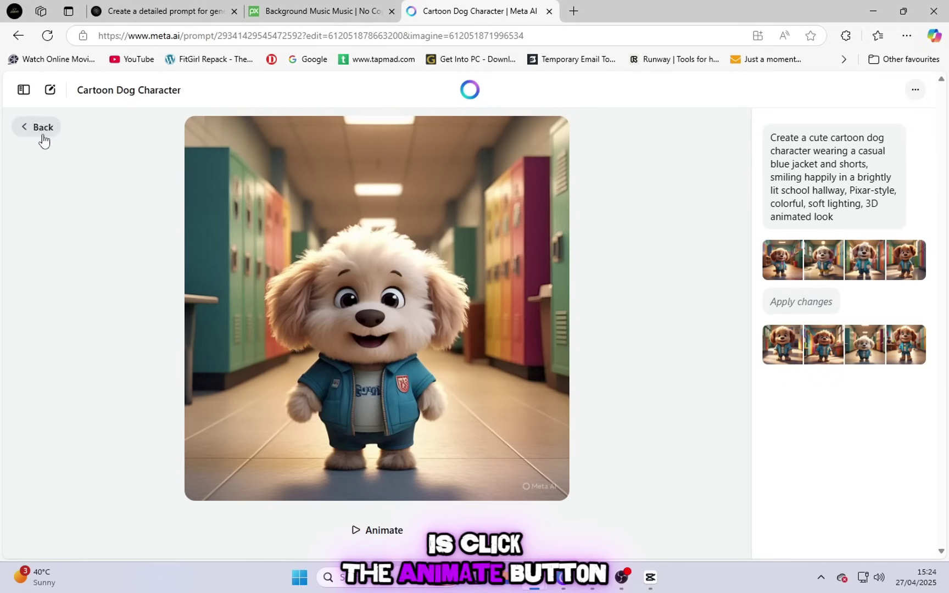
pyautogui.click(43, 137)
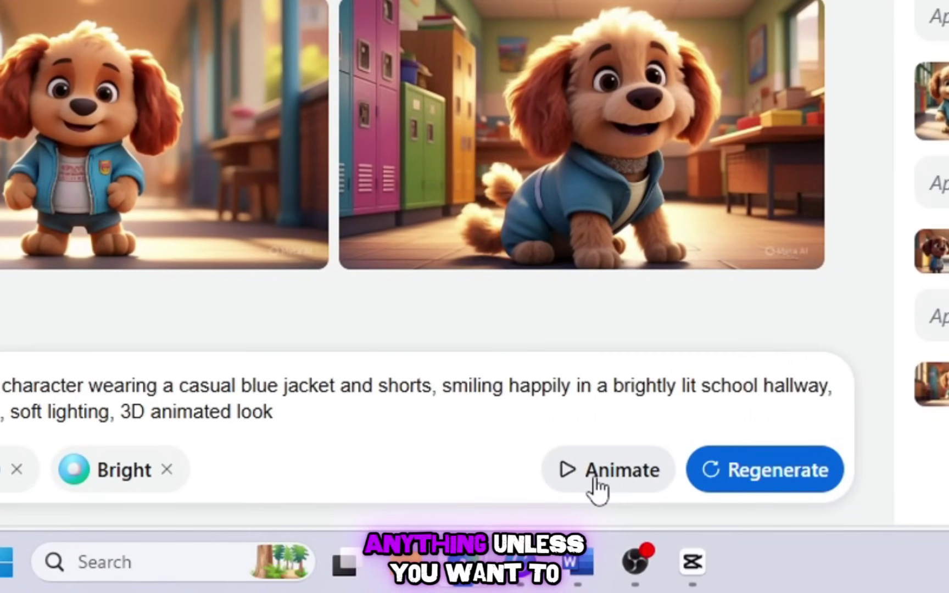
pyautogui.click(609, 512)
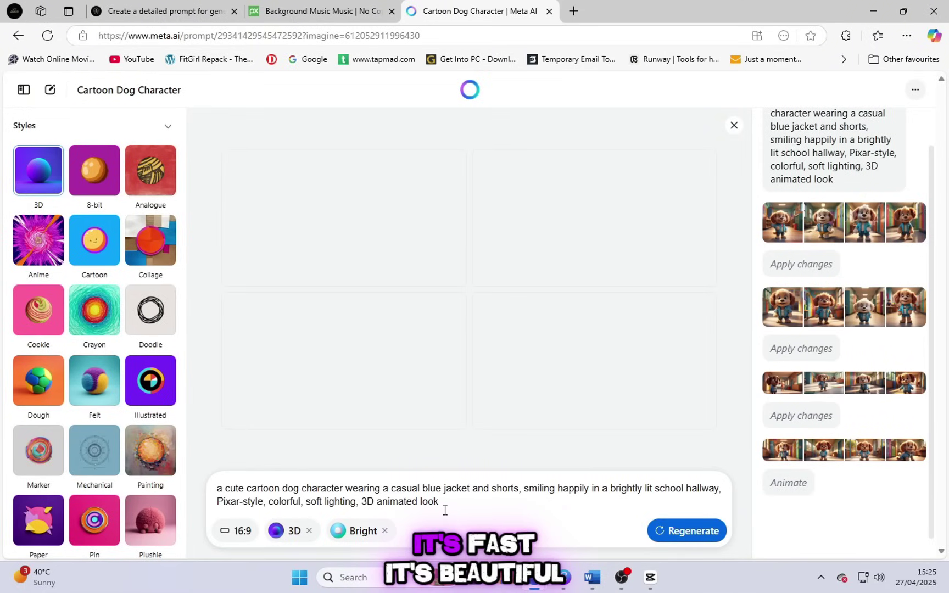
# Step: Preview the top-left, top-right and sitting dog videos, then bring back the Word prompts document
pyautogui.click(359, 250)
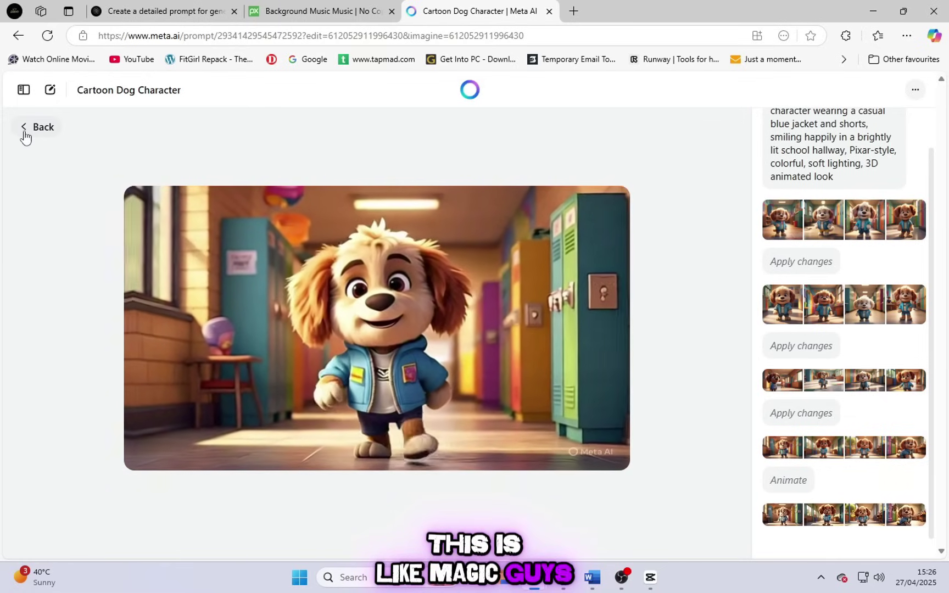
pyautogui.click(24, 130)
pyautogui.click(512, 217)
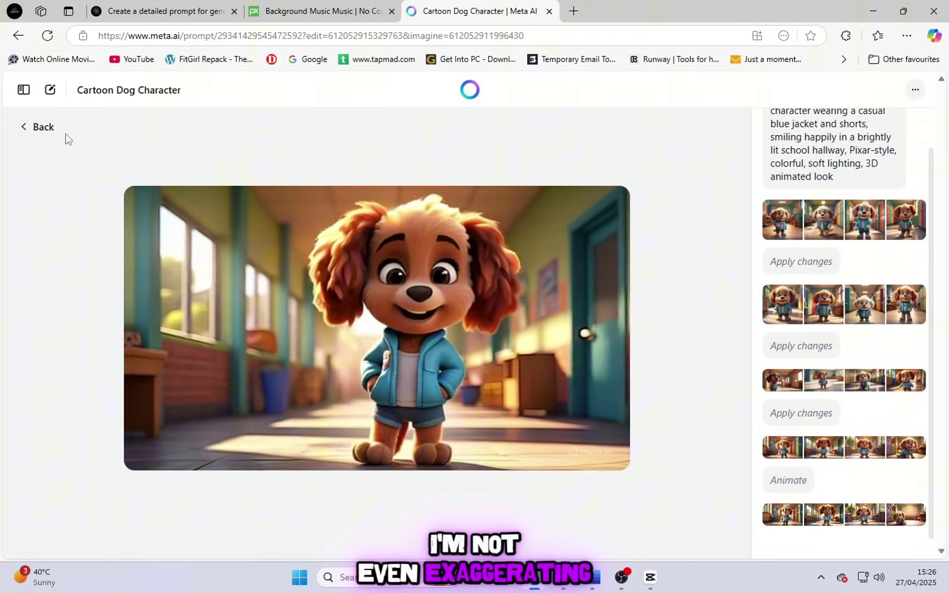
pyautogui.click(62, 138)
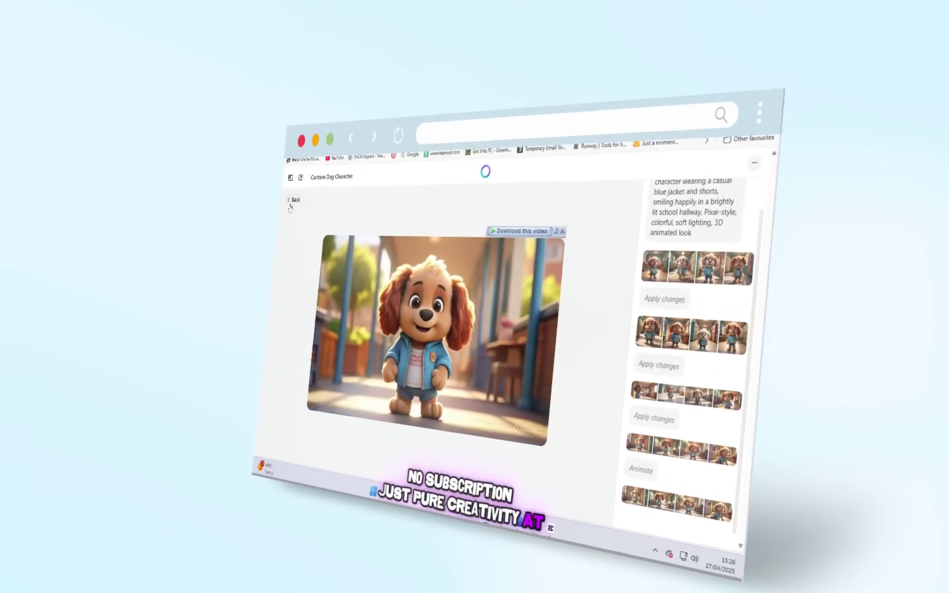
pyautogui.click(325, 226)
pyautogui.click(492, 357)
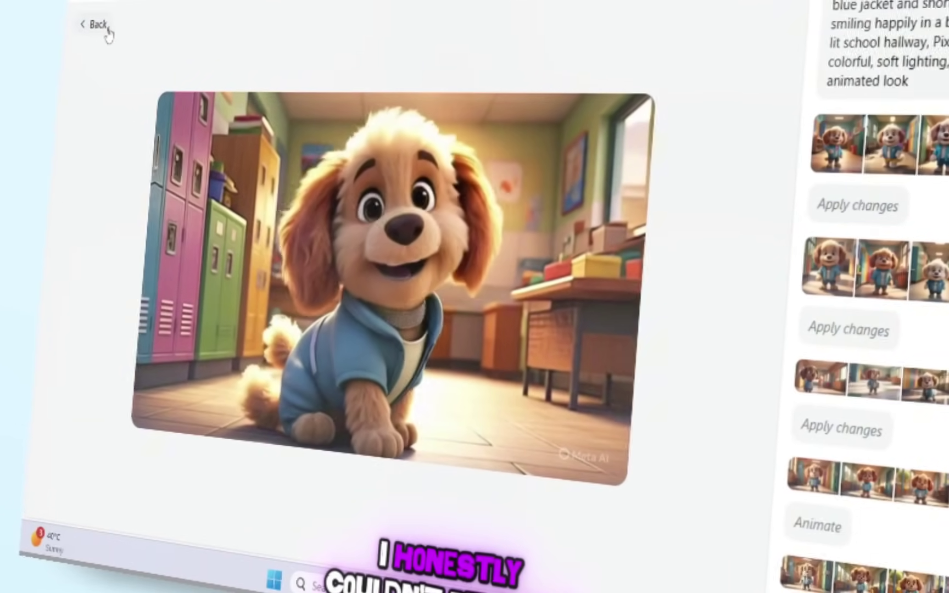
pyautogui.click(88, 28)
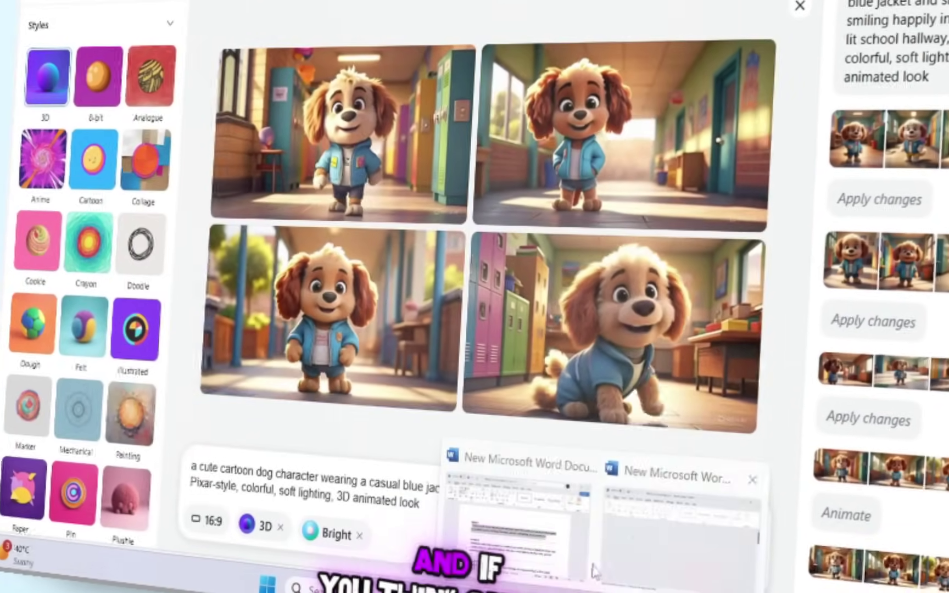
pyautogui.click(595, 571)
# Step: Copy the Prompt 3 text from the Word document and minimize Word
pyautogui.click(360, 321)
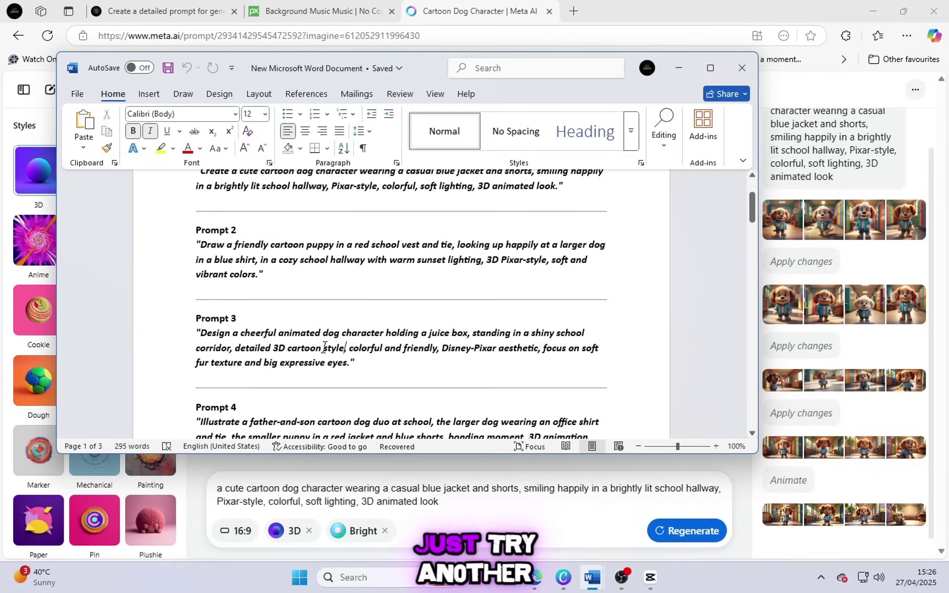
pyautogui.tripleClick(284, 346)
pyautogui.rightClick(281, 343)
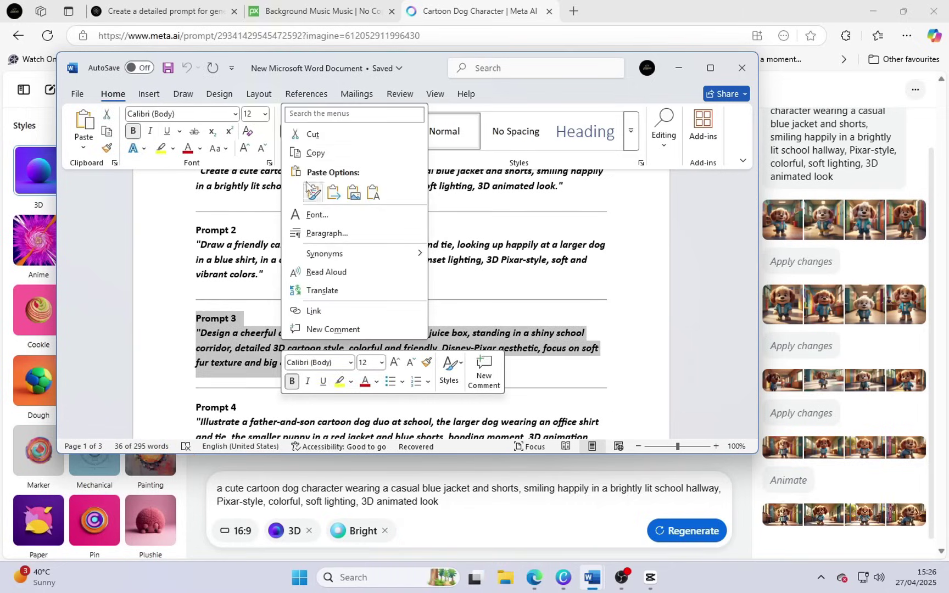
pyautogui.click(307, 152)
pyautogui.click(678, 68)
# Step: Replace the Meta AI prompt with Prompt 3, generate the juice-box dog images, and animate them
pyautogui.tripleClick(400, 486)
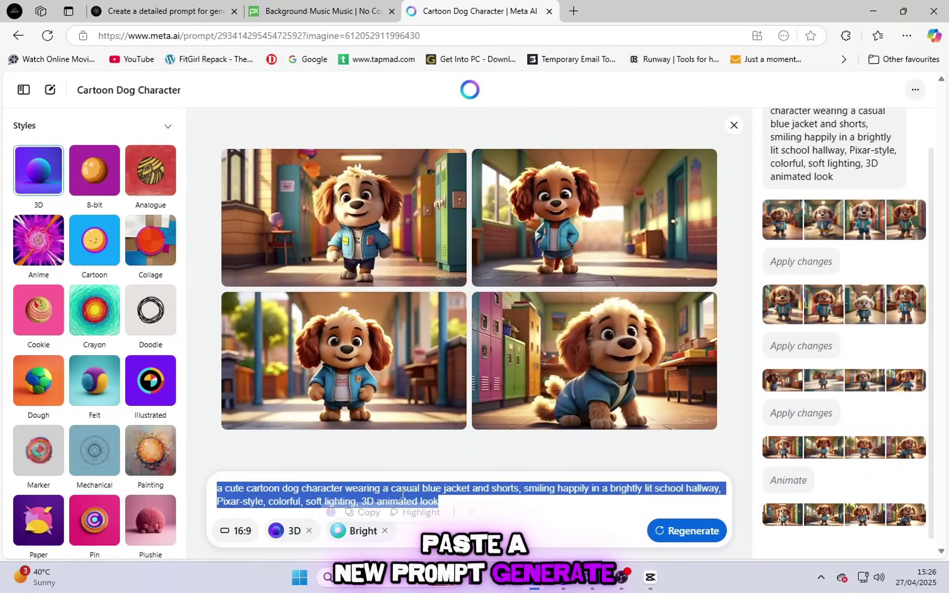
pyautogui.rightClick(403, 489)
pyautogui.click(434, 292)
pyautogui.click(657, 531)
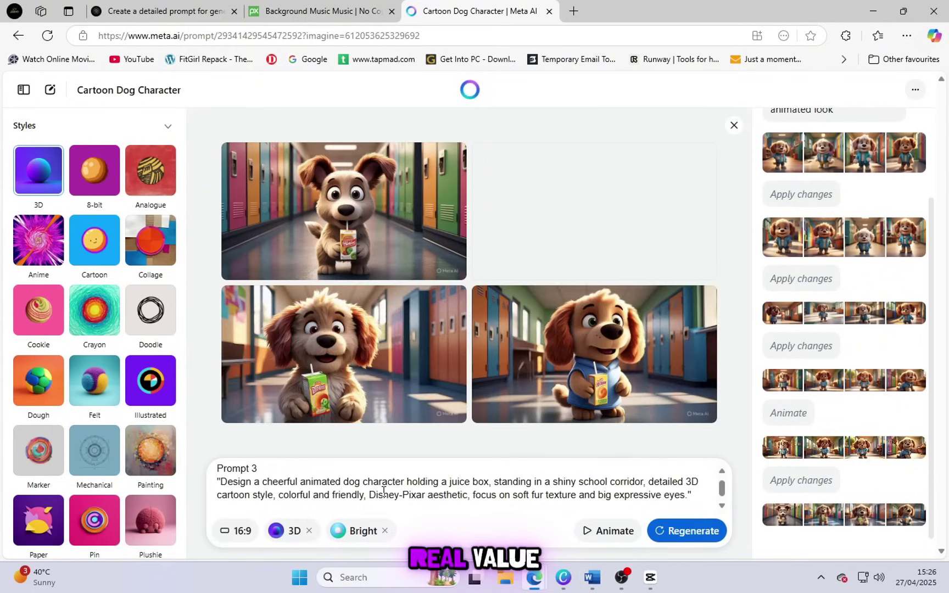
pyautogui.click(620, 537)
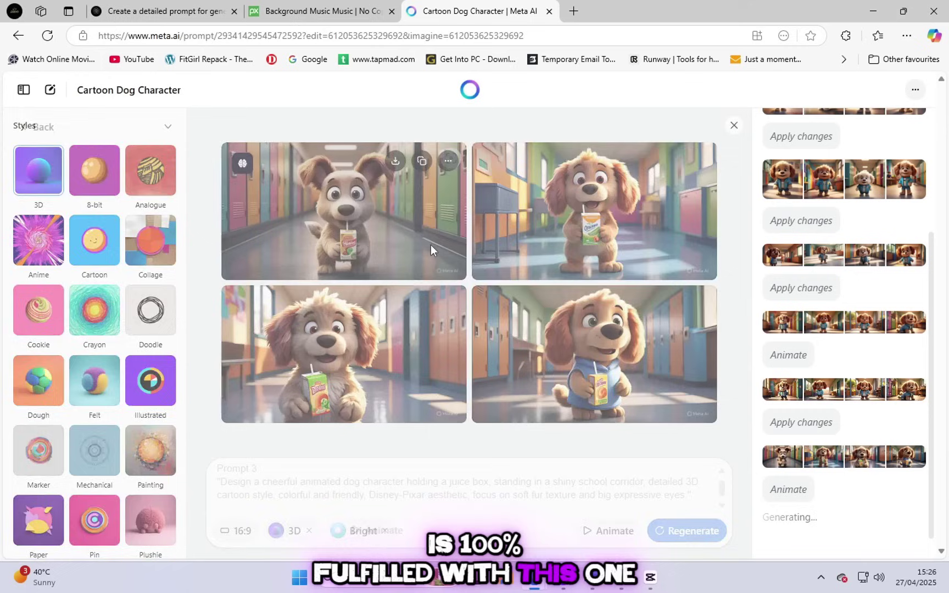
# Step: Enlarge the top-left and bottom-left juice-box dog images for a closer look
pyautogui.click(430, 245)
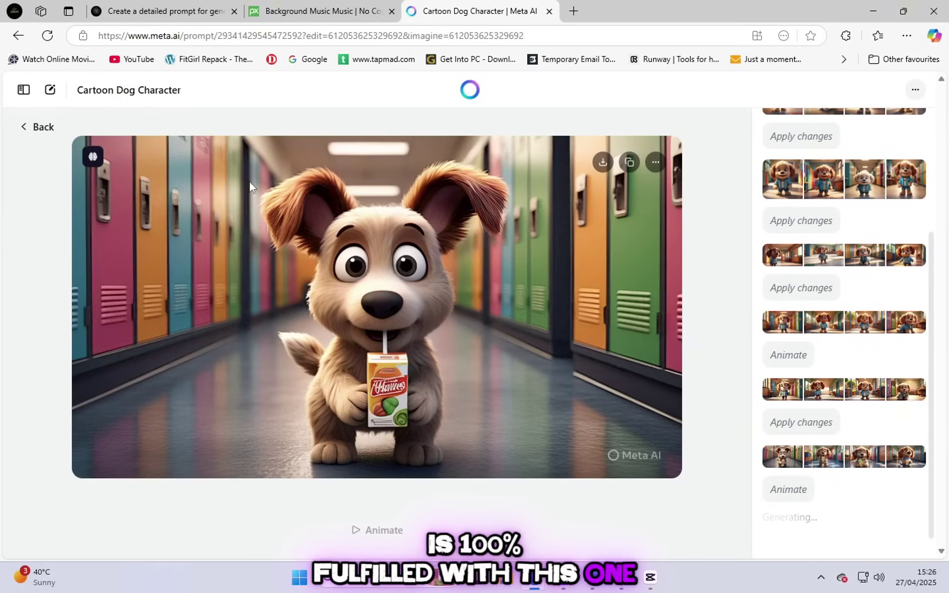
pyautogui.click(37, 127)
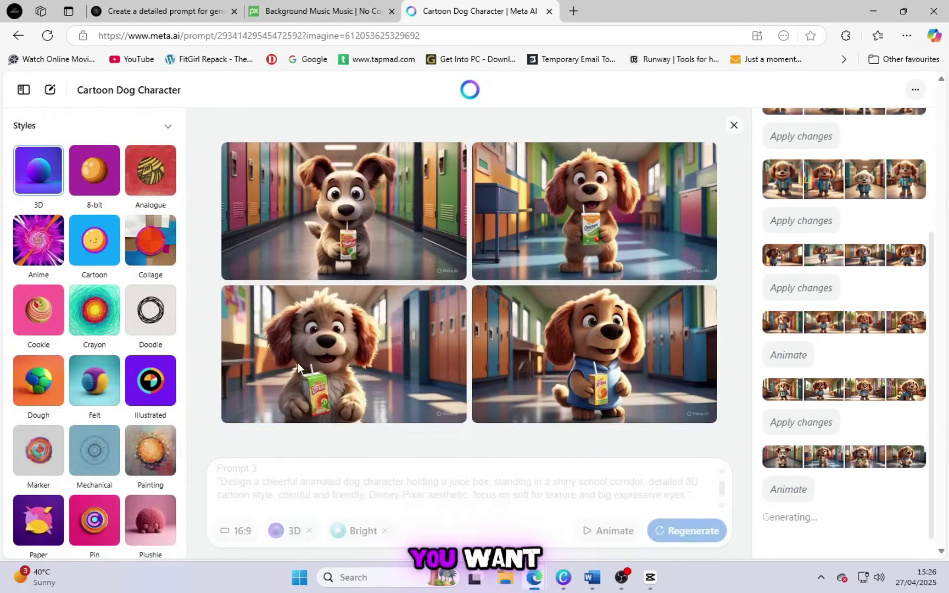
pyautogui.click(297, 362)
pyautogui.click(45, 128)
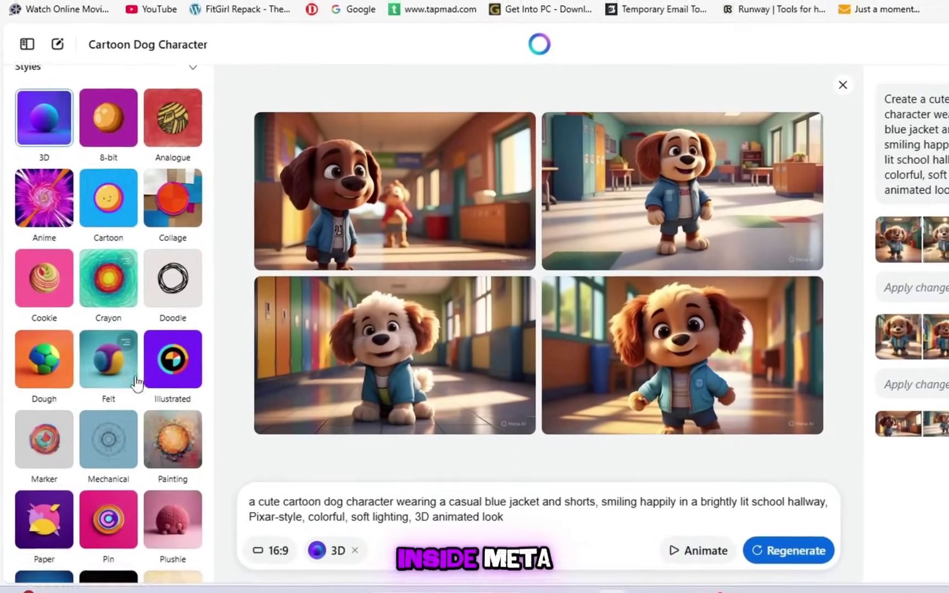
# Step: Browse the Moods styles through Lighting and Colours, then animate the regenerated hallway dog images
pyautogui.scroll(-3, 88, 384)
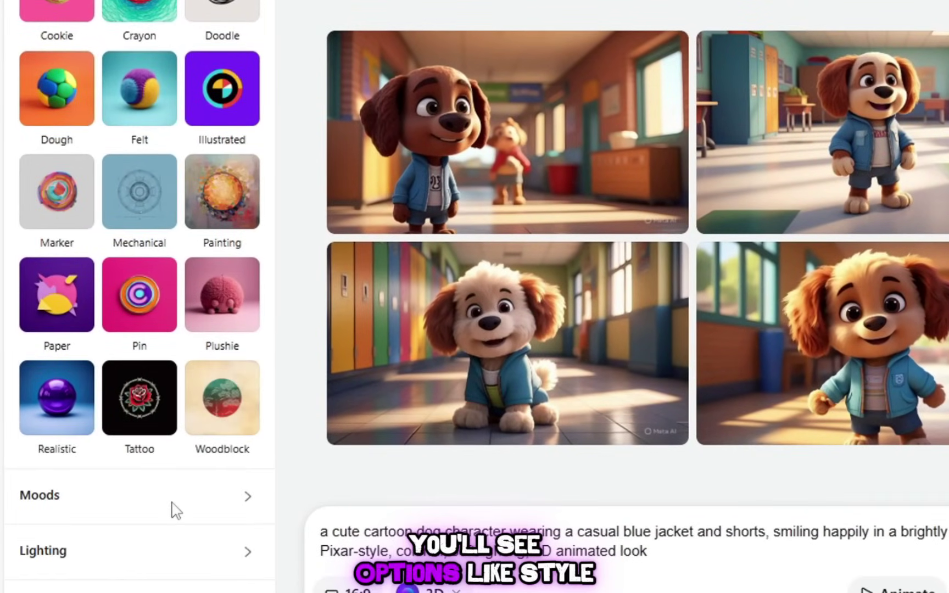
pyautogui.click(236, 491)
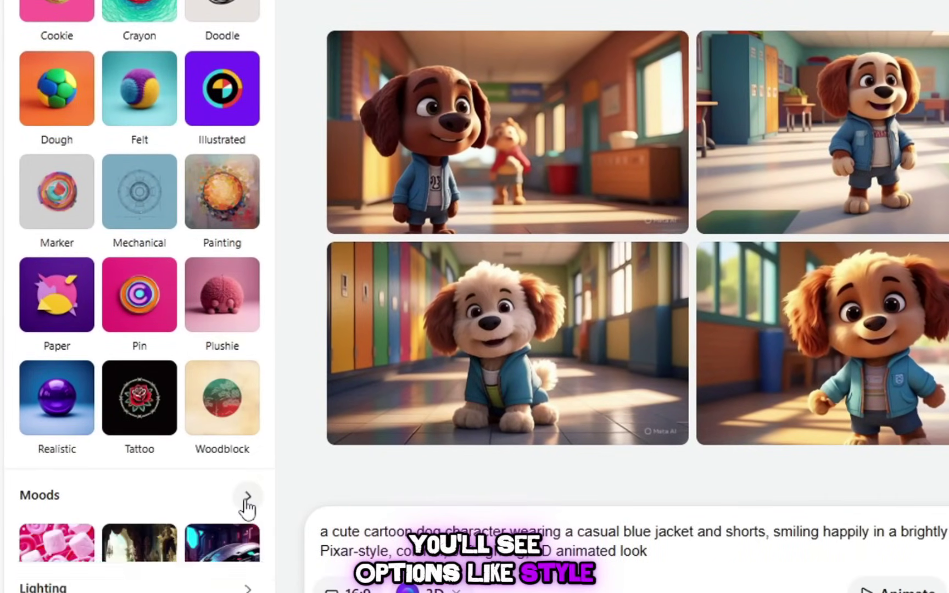
pyautogui.scroll(-3, 165, 489)
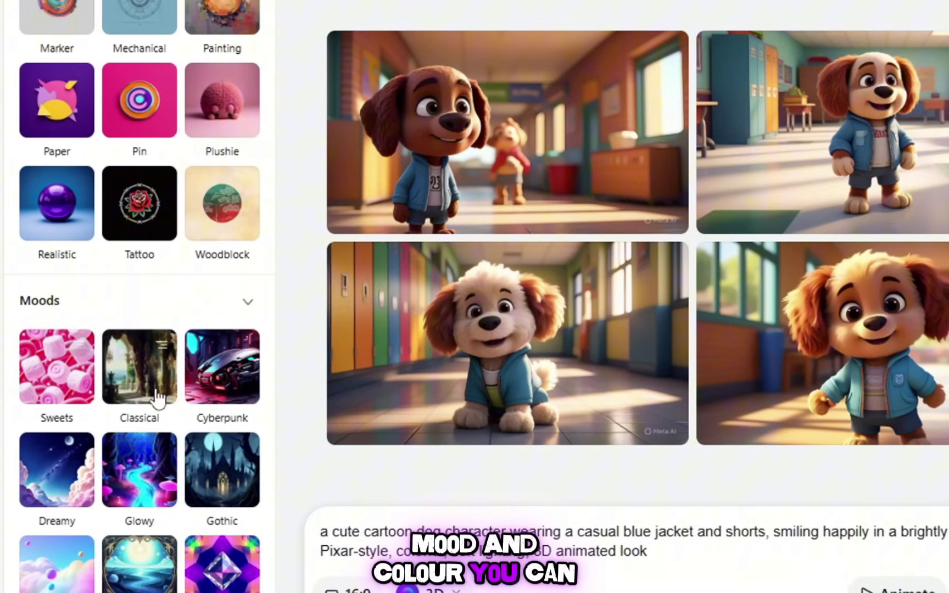
pyautogui.scroll(-3, 101, 471)
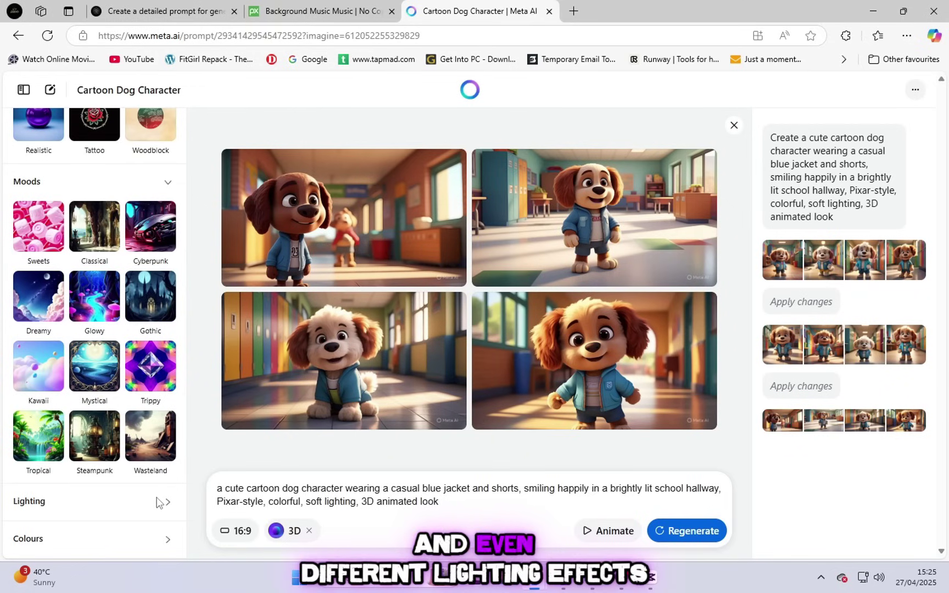
pyautogui.scroll(-3, 94, 471)
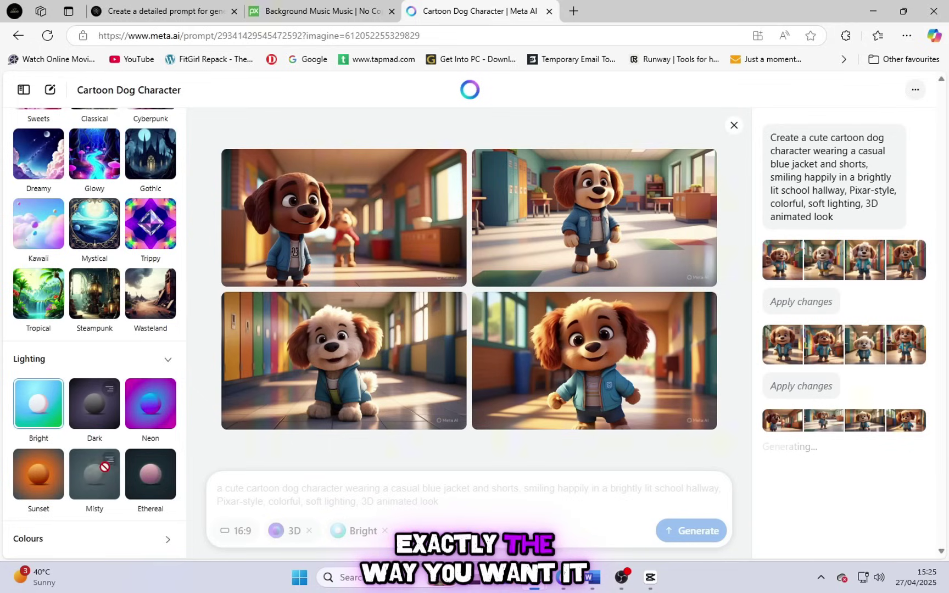
pyautogui.scroll(-3, 145, 487)
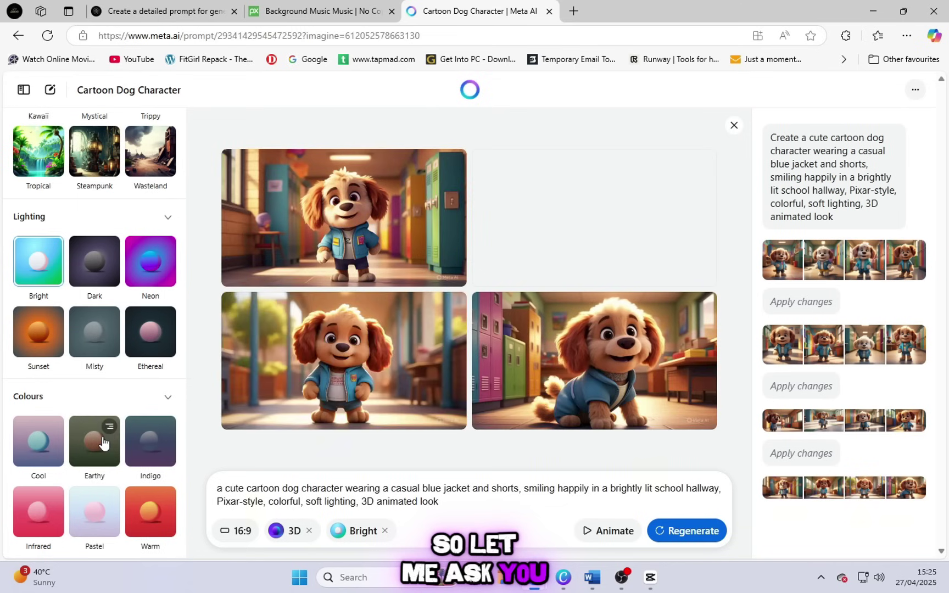
pyautogui.click(608, 530)
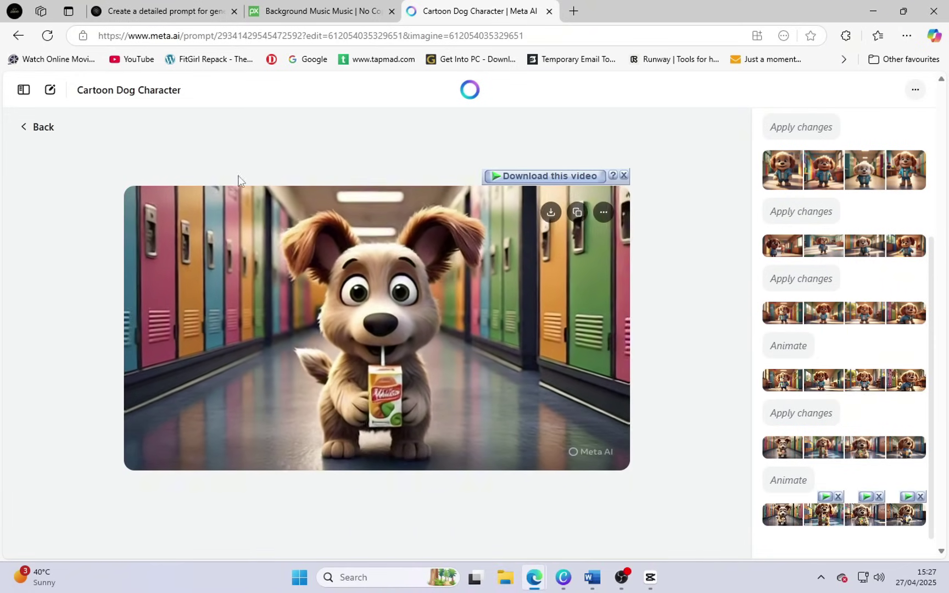
# Step: Leave the juice-box dog video, play the bottom-right image's animation, then return to the images
pyautogui.click(46, 129)
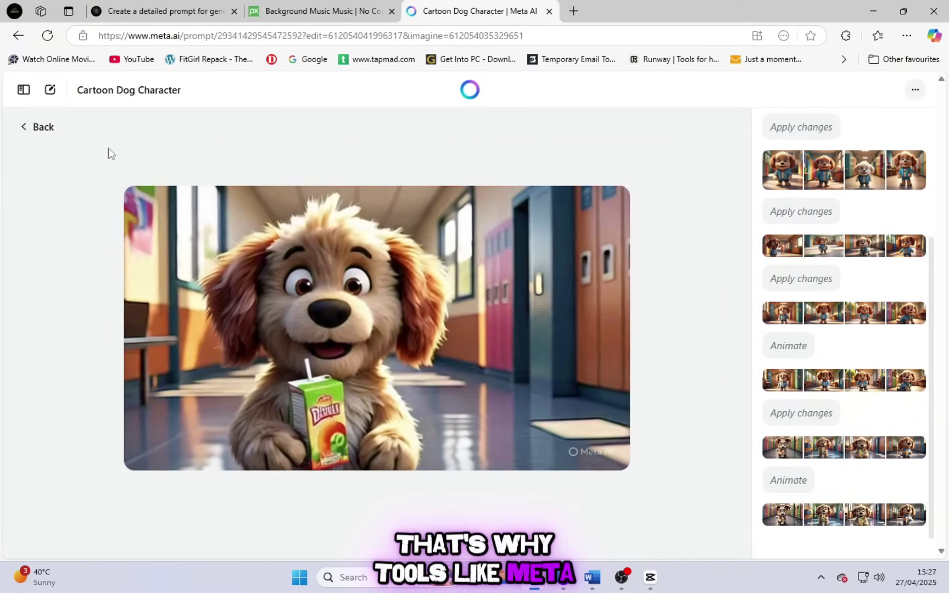
pyautogui.click(50, 129)
pyautogui.click(472, 324)
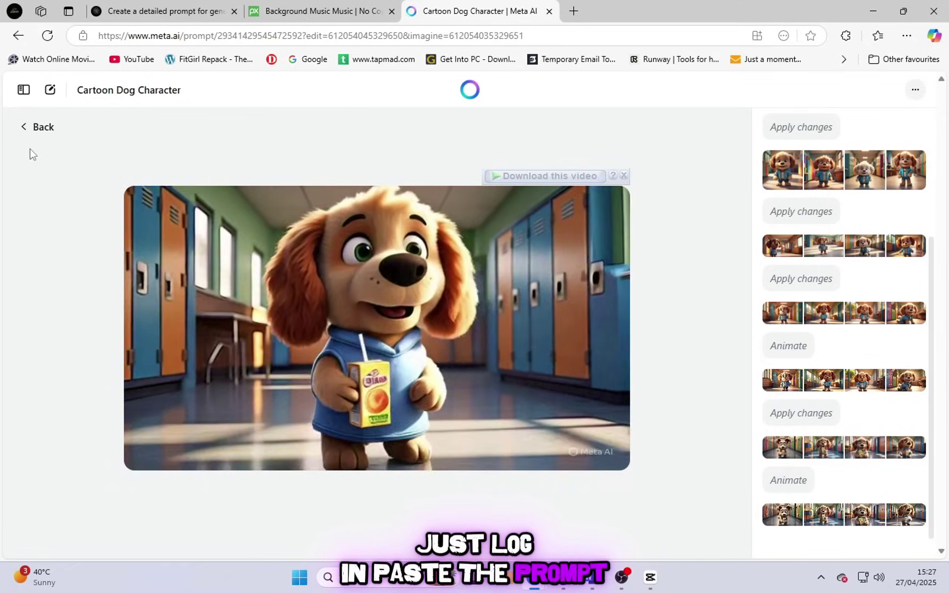
pyautogui.click(34, 127)
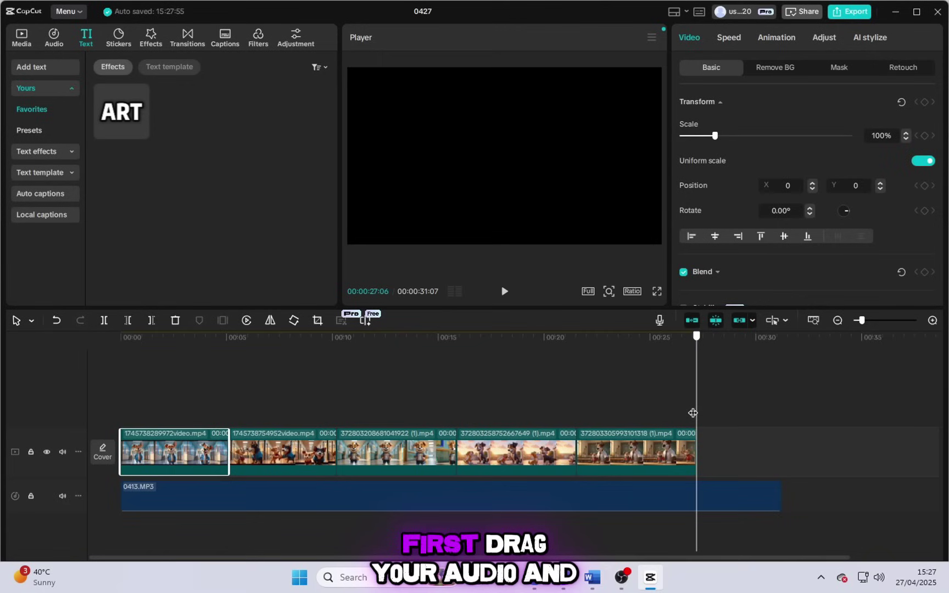
# Step: Cut the 0413.MP3 voiceover off at the video's end, then scrub from the start to check sync
pyautogui.click(249, 496)
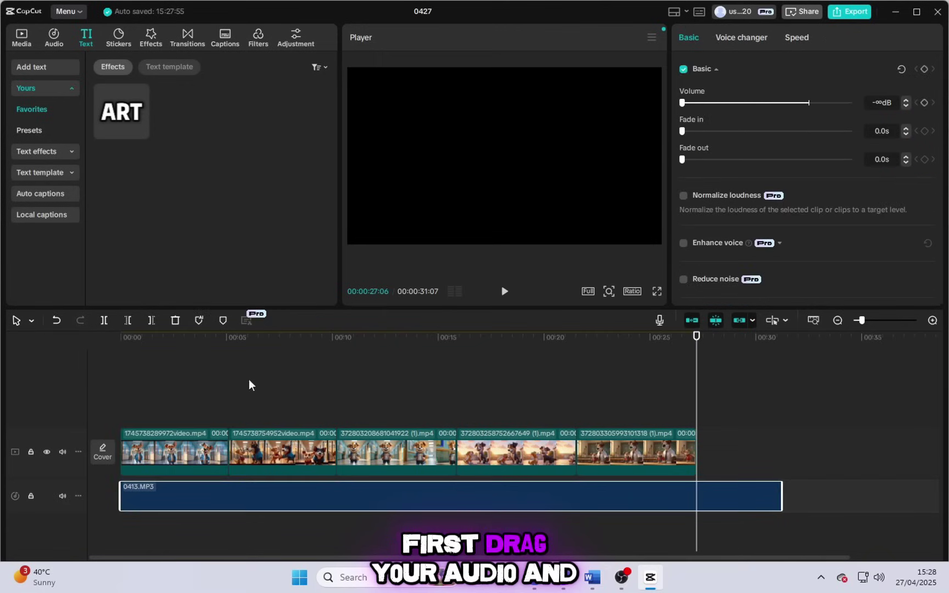
pyautogui.click(151, 321)
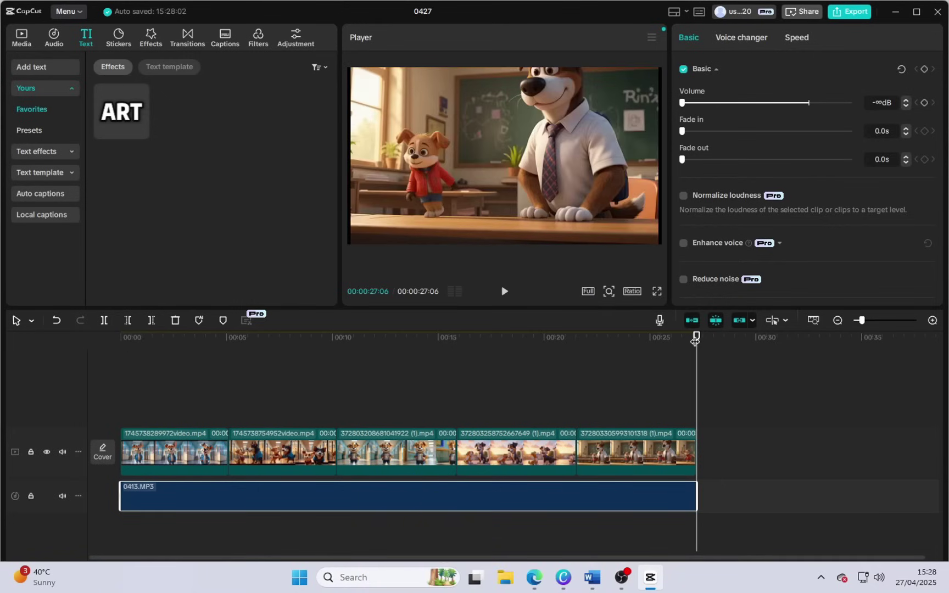
pyautogui.moveTo(695, 341); pyautogui.dragTo(62, 340)
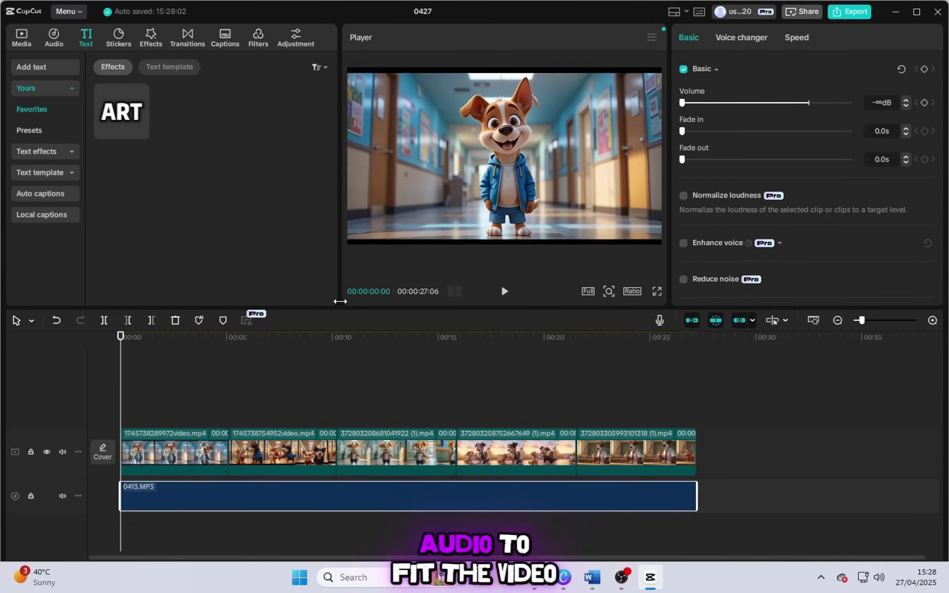
pyautogui.moveTo(122, 338); pyautogui.dragTo(118, 388)
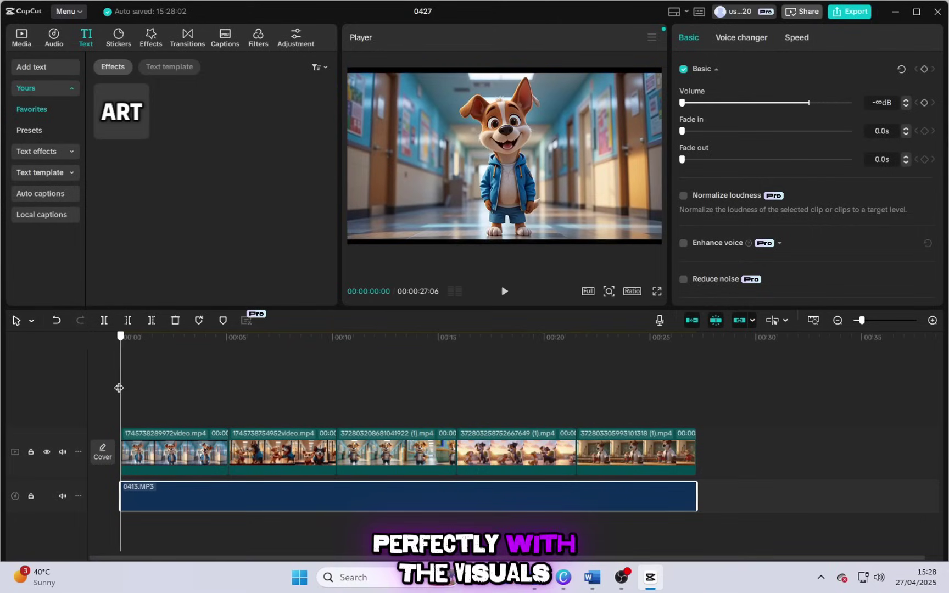
pyautogui.click(179, 435)
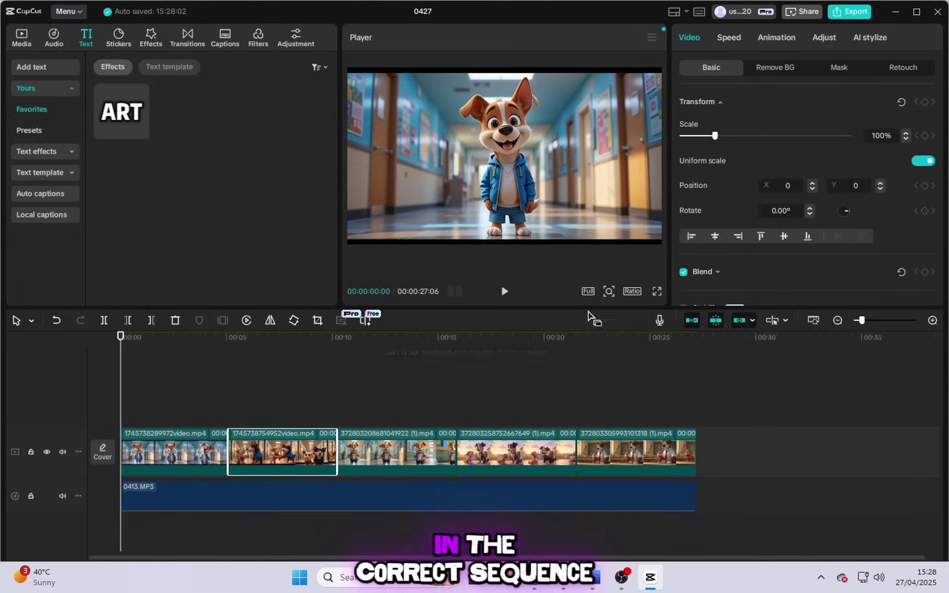
# Step: Preview a Zoom Lens effect on the first dog clip, then undo it
pyautogui.click(148, 40)
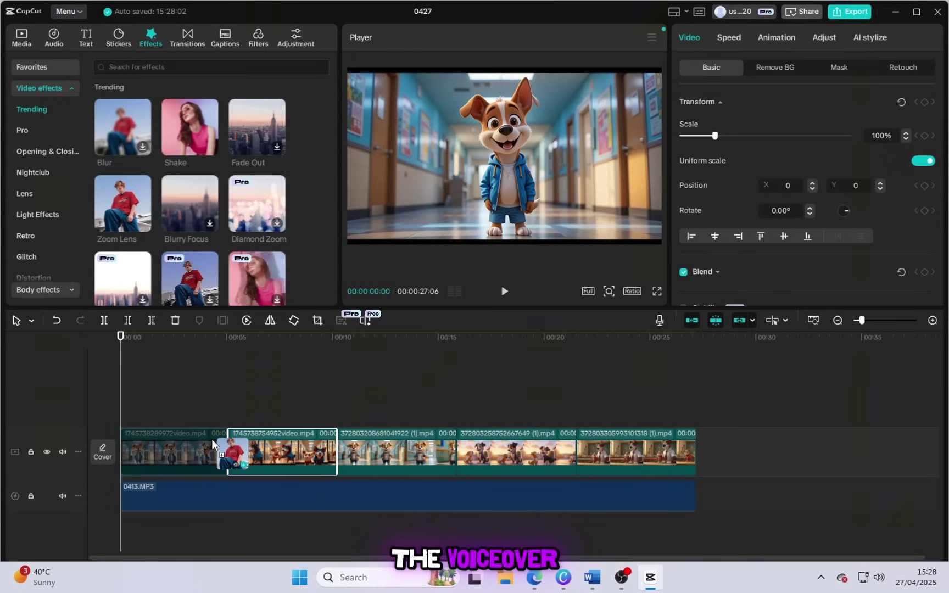
pyautogui.moveTo(213, 443); pyautogui.dragTo(214, 444)
pyautogui.click(504, 292)
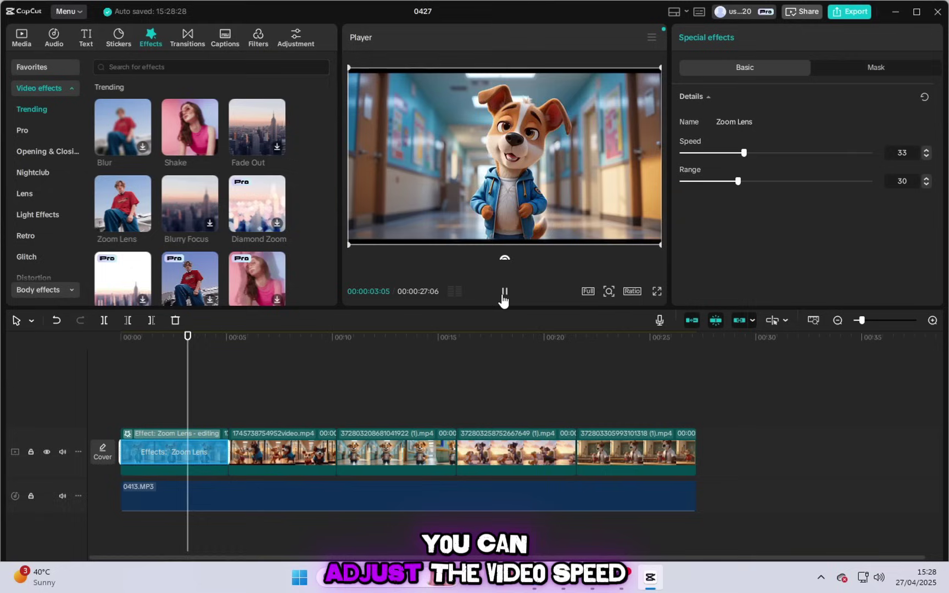
pyautogui.click(504, 292)
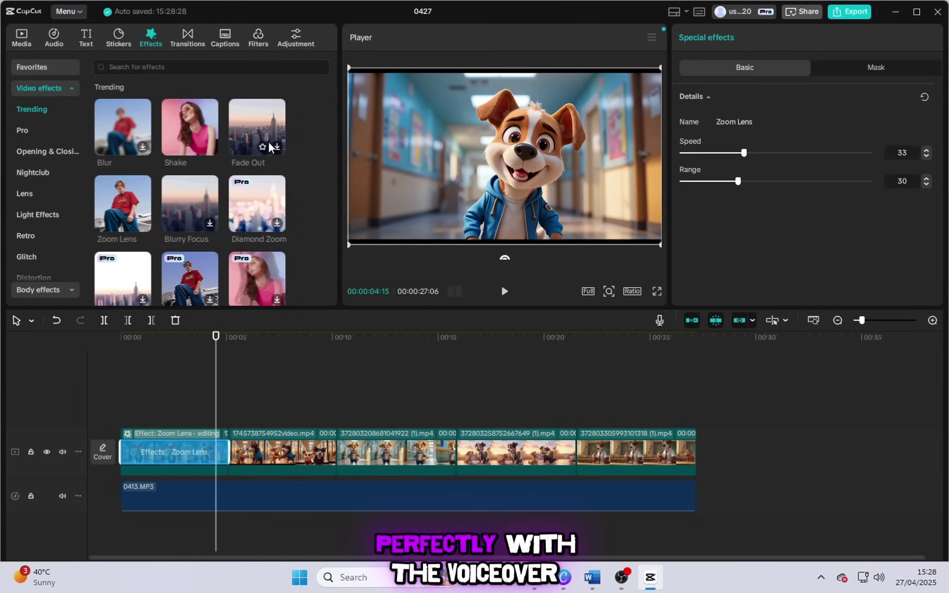
pyautogui.hotkey('ctrl', 'z')
pyautogui.click(186, 36)
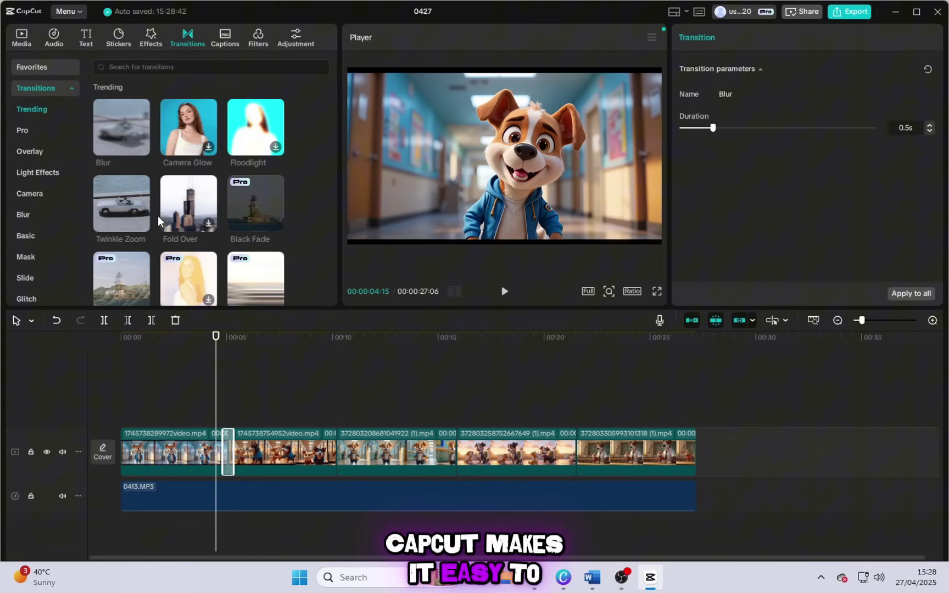
# Step: Add a Fold Over transition between clips two and three, glance at Auto captions, then return to Transitions
pyautogui.moveTo(332, 456); pyautogui.dragTo(336, 455)
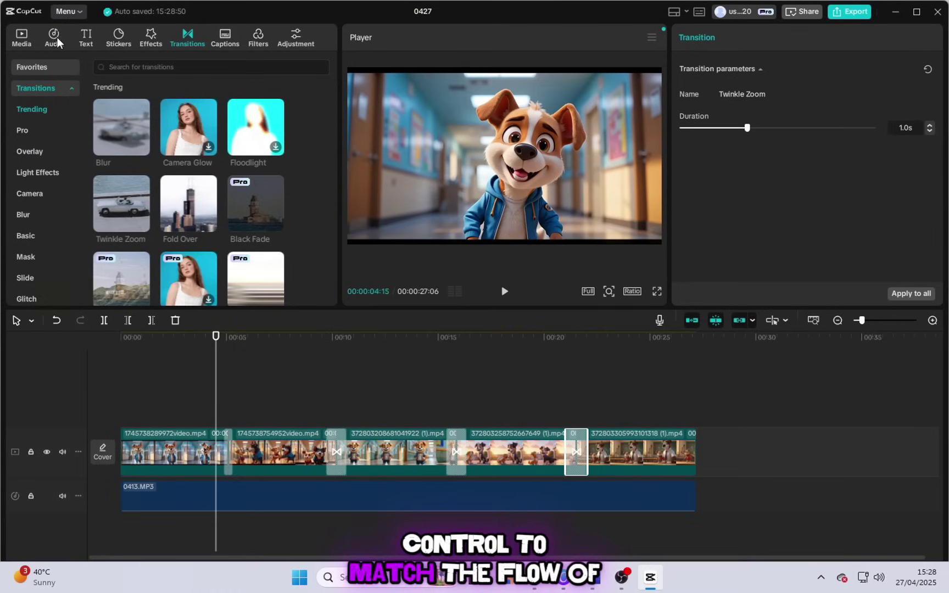
pyautogui.click(82, 40)
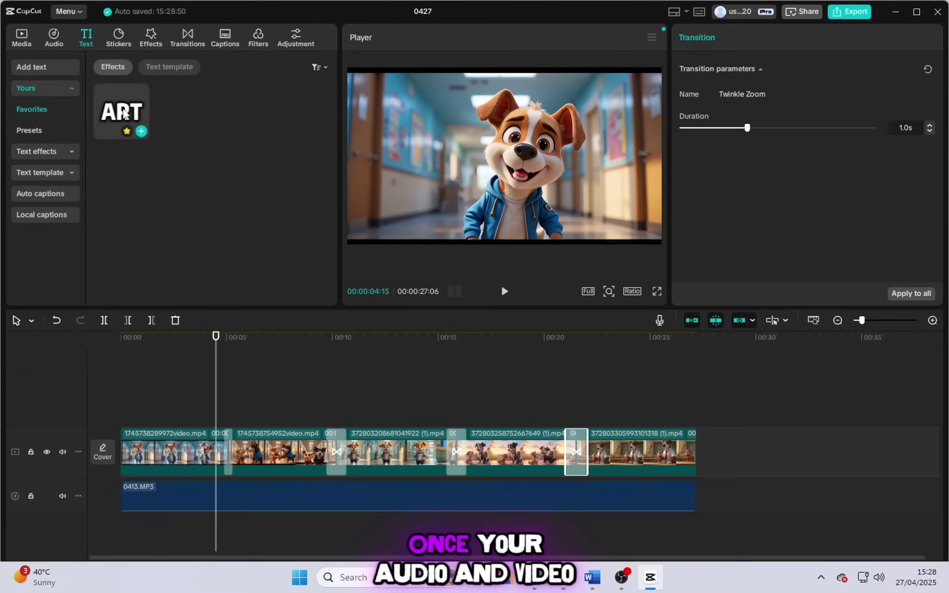
pyautogui.click(64, 195)
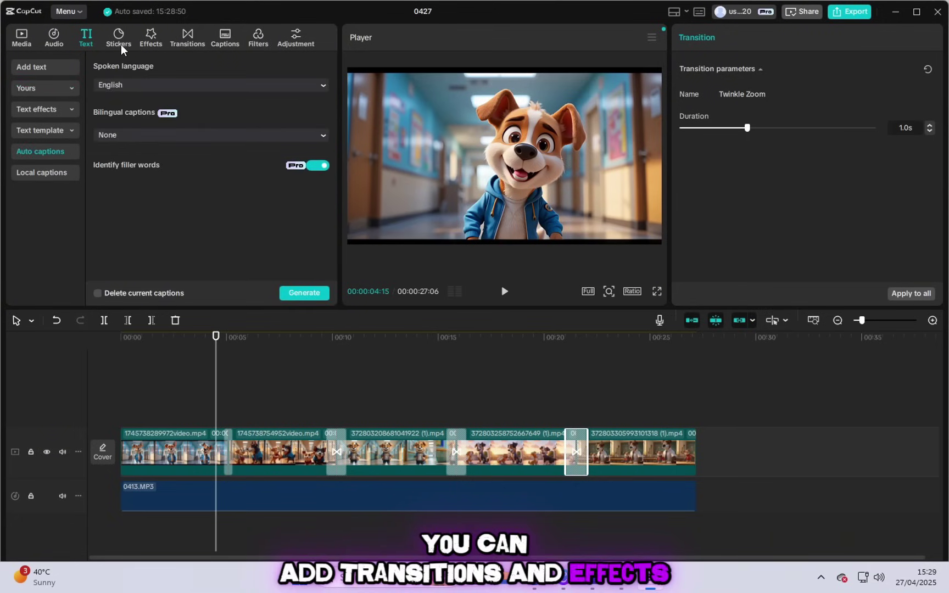
pyautogui.click(151, 38)
pyautogui.click(188, 42)
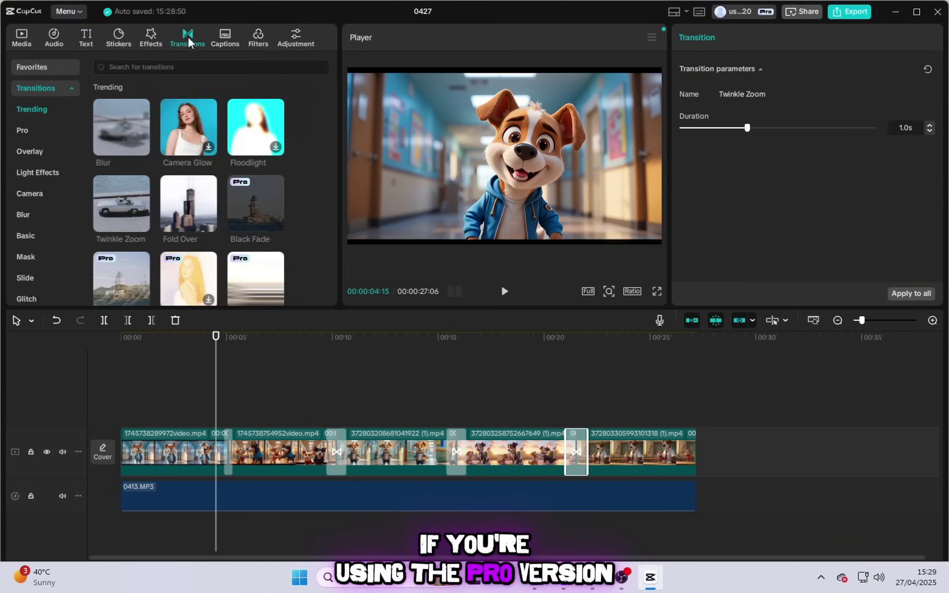
pyautogui.scroll(-10, 253, 212)
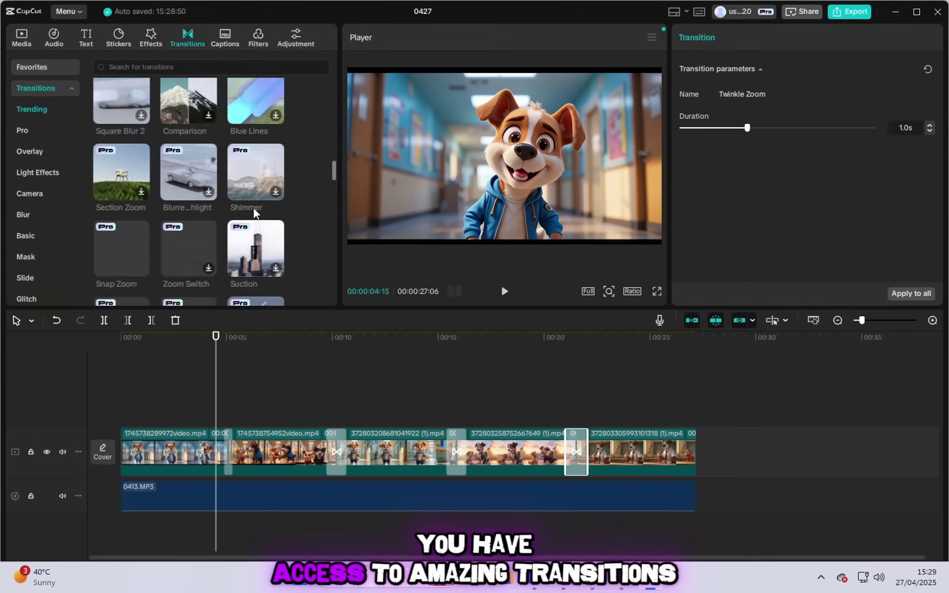
pyautogui.scroll(10, 254, 213)
pyautogui.press('Home')
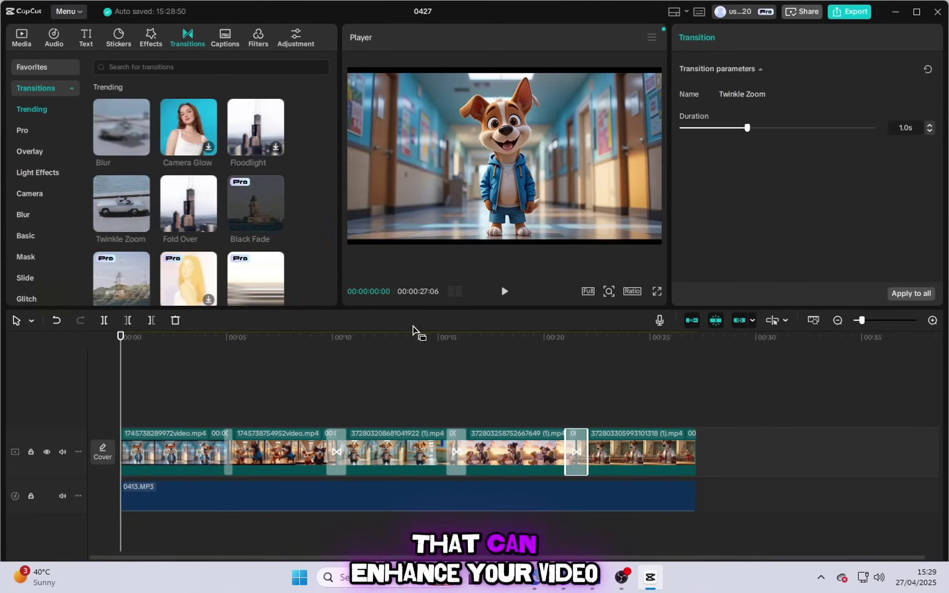